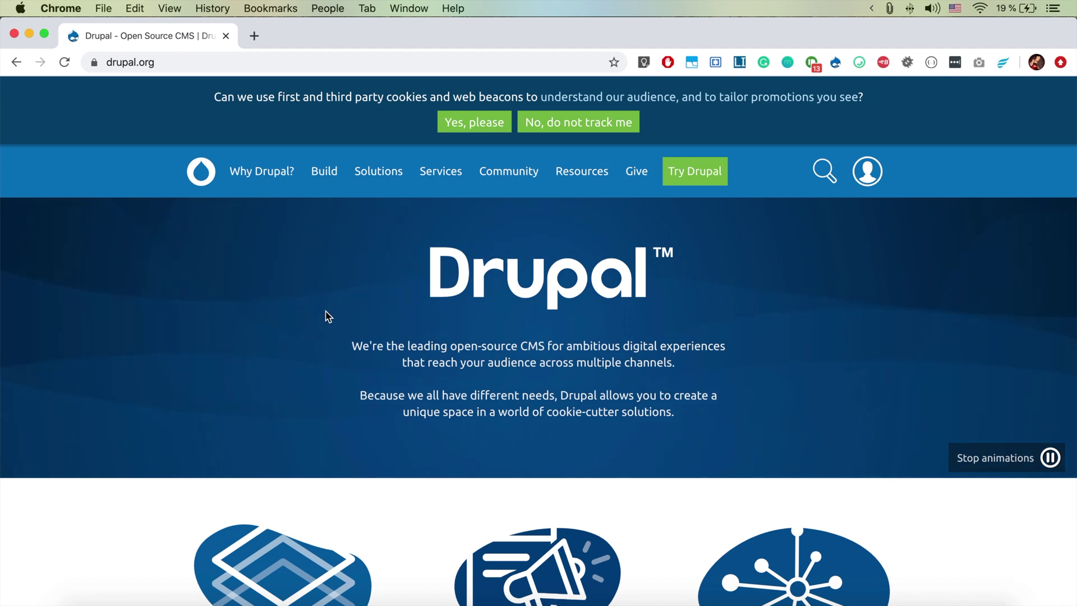
Expand the Build dropdown in drupal.org's top navigation to show its resources
mouse_move(325, 184)
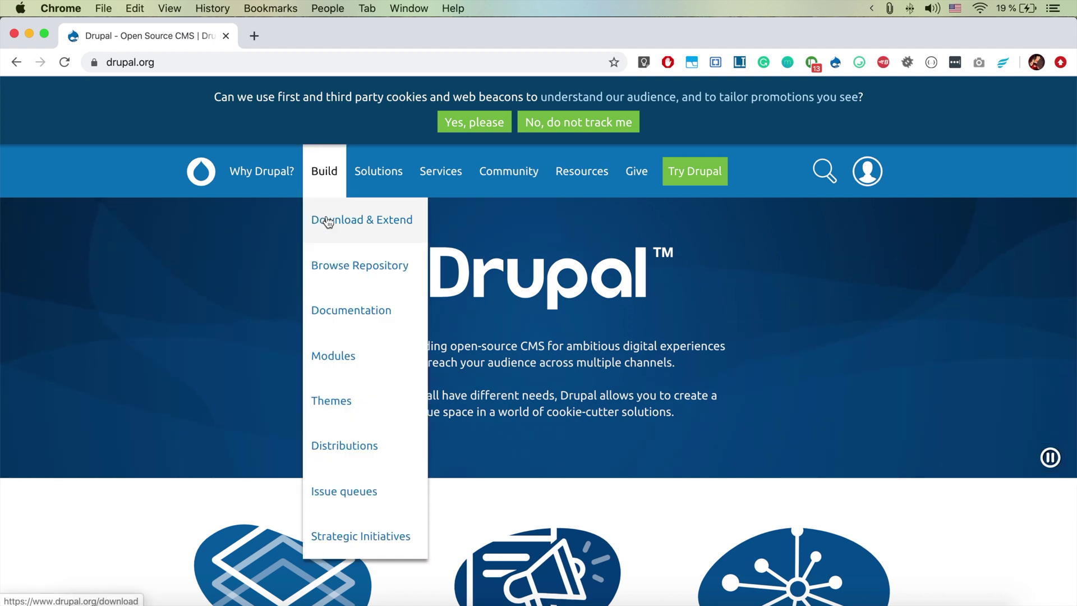
Open the Drupal distributions listing and highlight its 1,334 distributions count
left_click(343, 459)
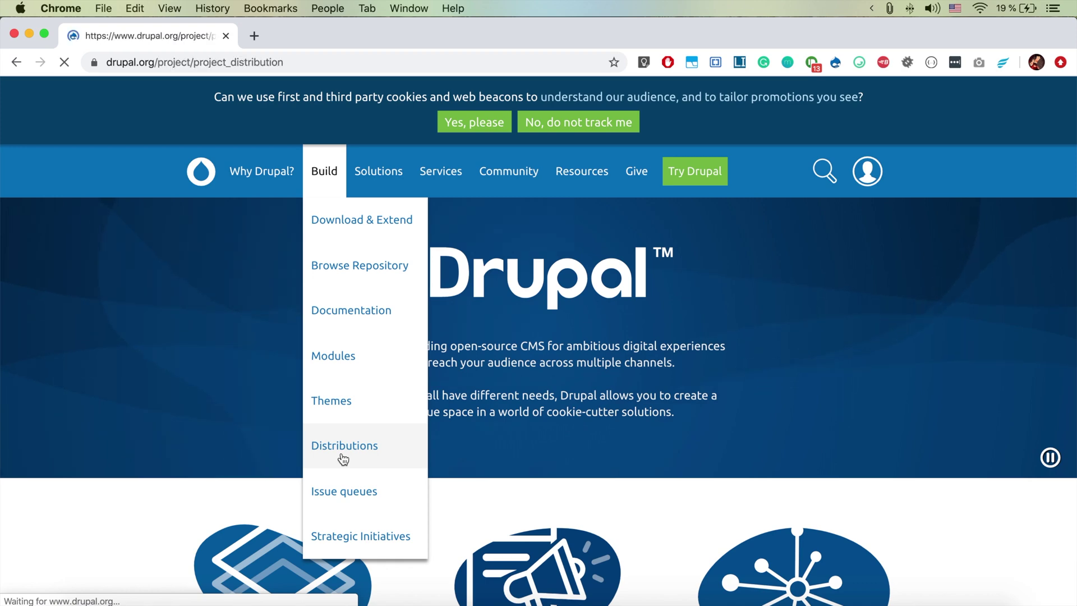
scroll(343, 459, "down", 2)
scroll(343, 460, "down", 1)
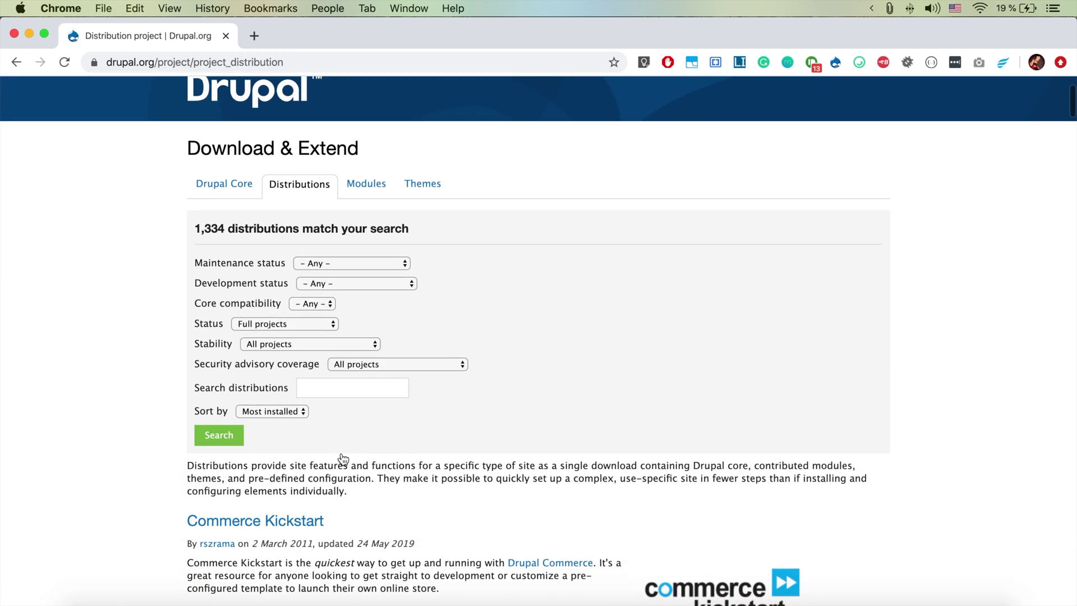
left_click_drag(195, 225, 224, 227)
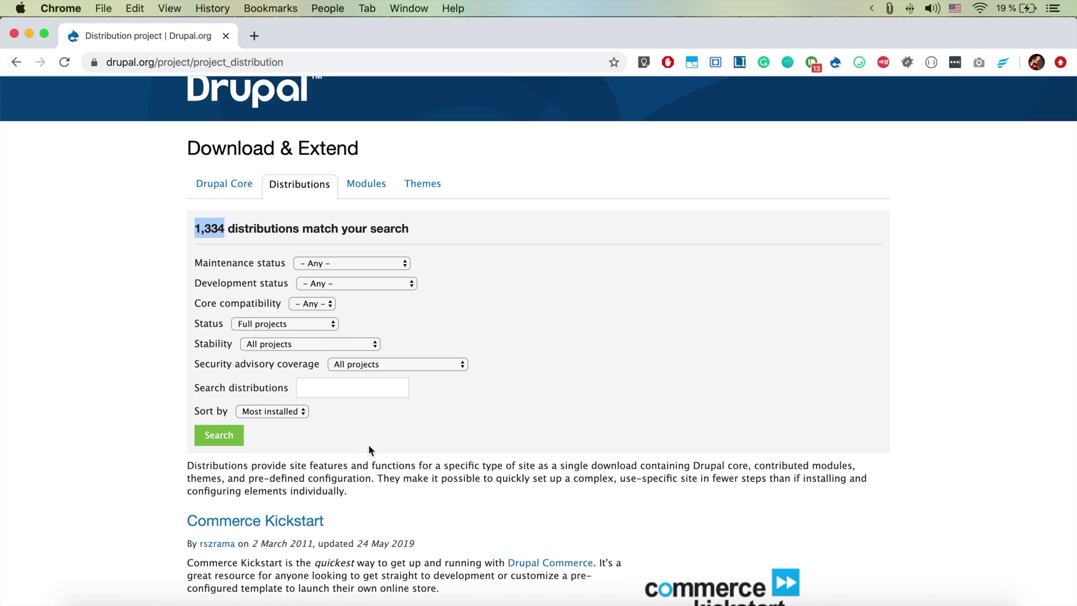
scroll(367, 443, "down", 3)
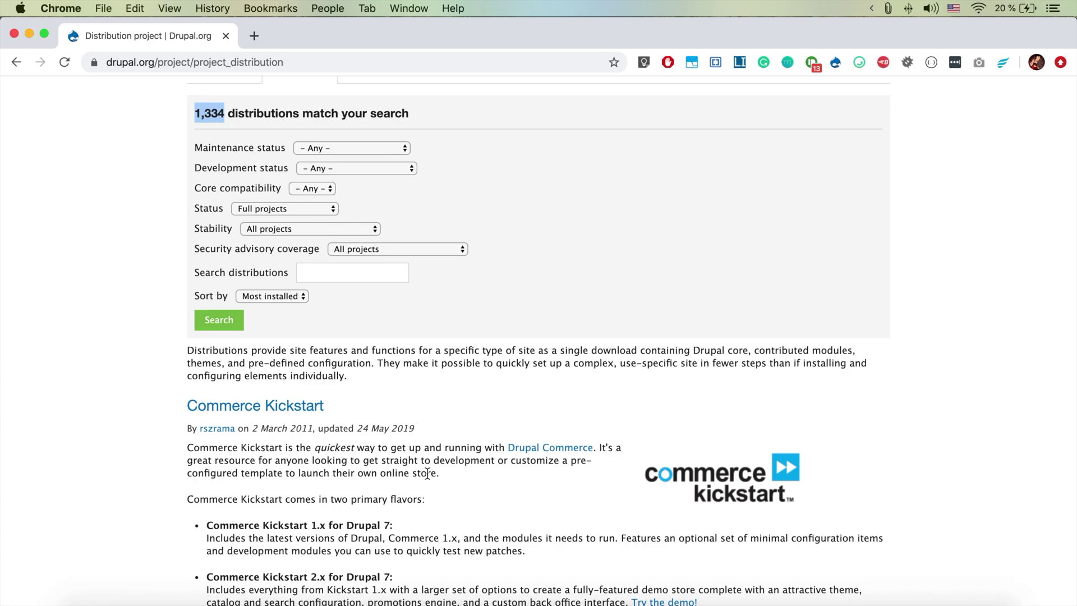
Scroll down the listing, highlighting 'Learning Management System', until Varbase is visible
scroll(426, 473, "down", 15)
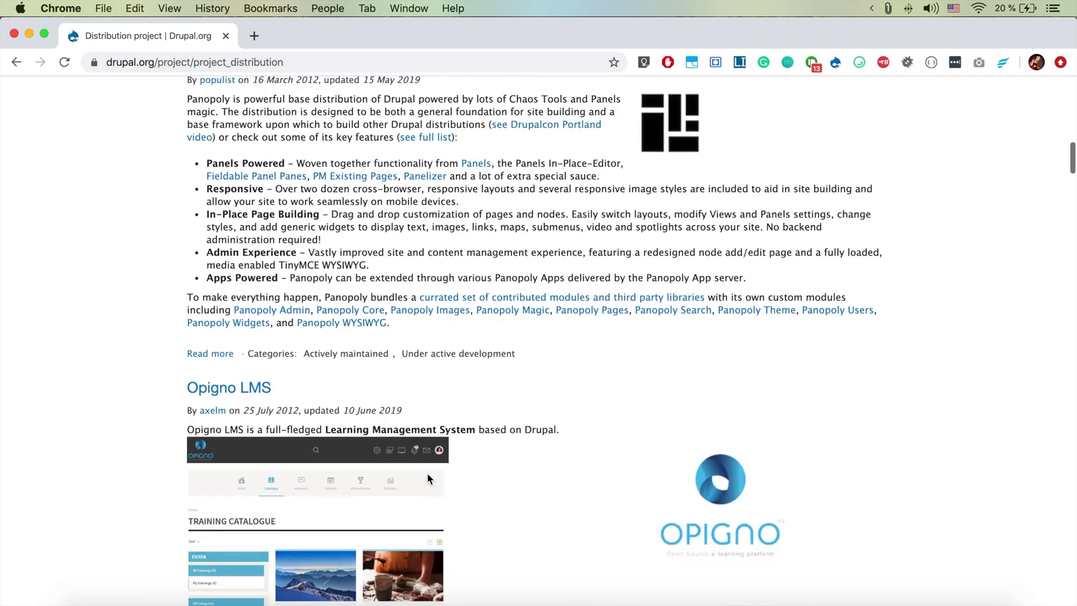
scroll(428, 475, "down", 5)
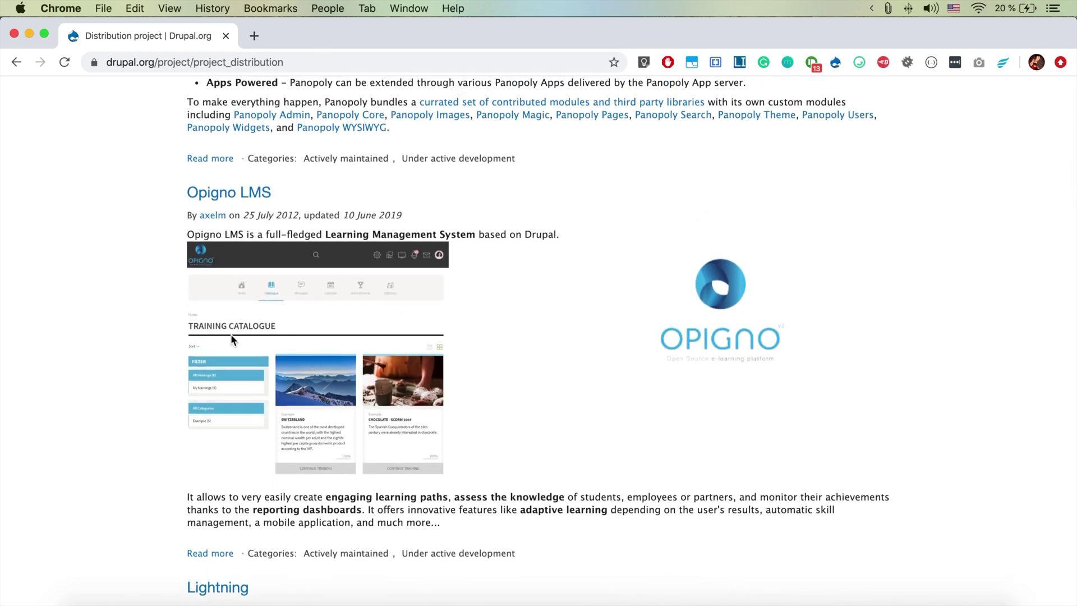
scroll(235, 335, "up", 3)
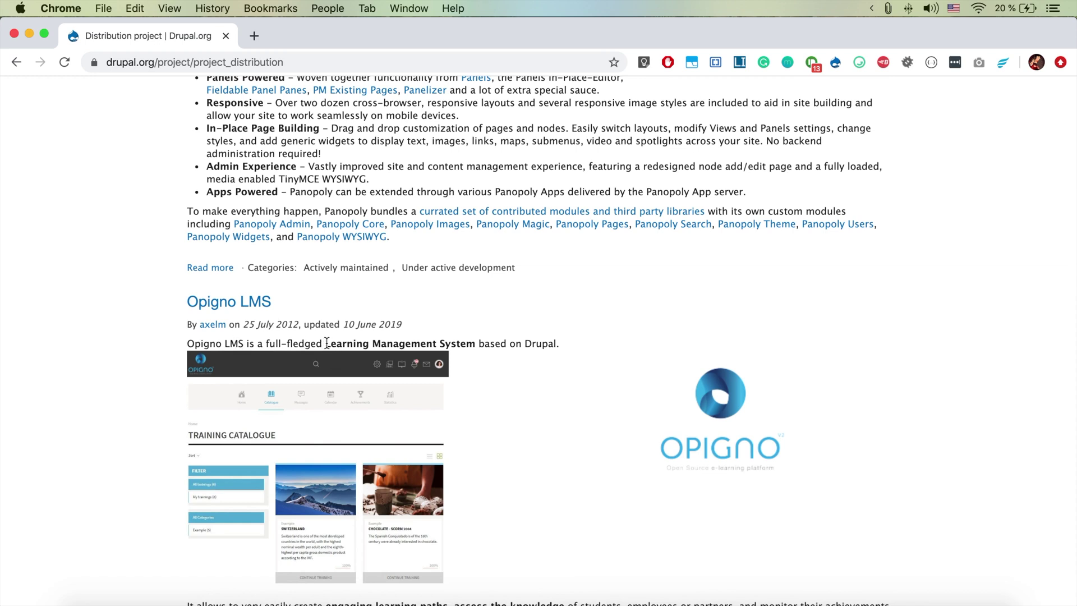
left_click_drag(326, 343, 475, 343)
scroll(471, 345, "down", 6)
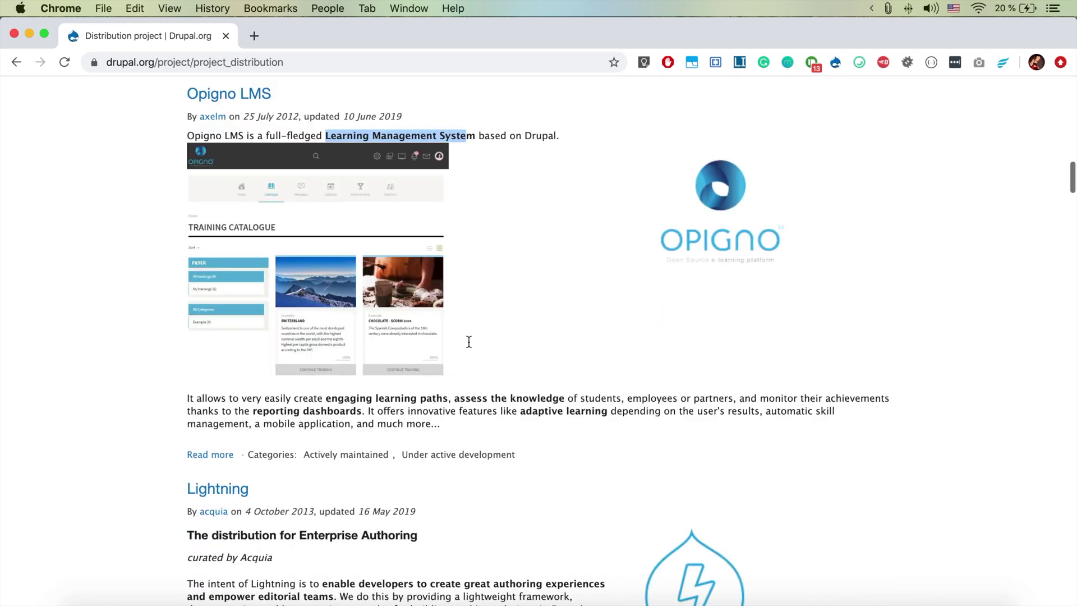
scroll(469, 345, "down", 4)
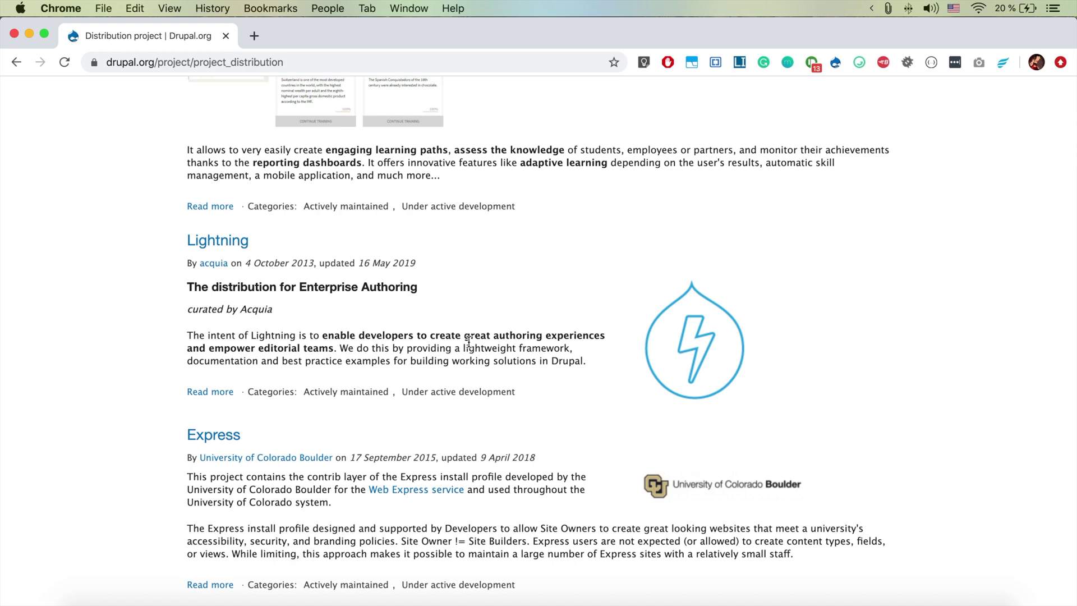
scroll(469, 340, "down", 14)
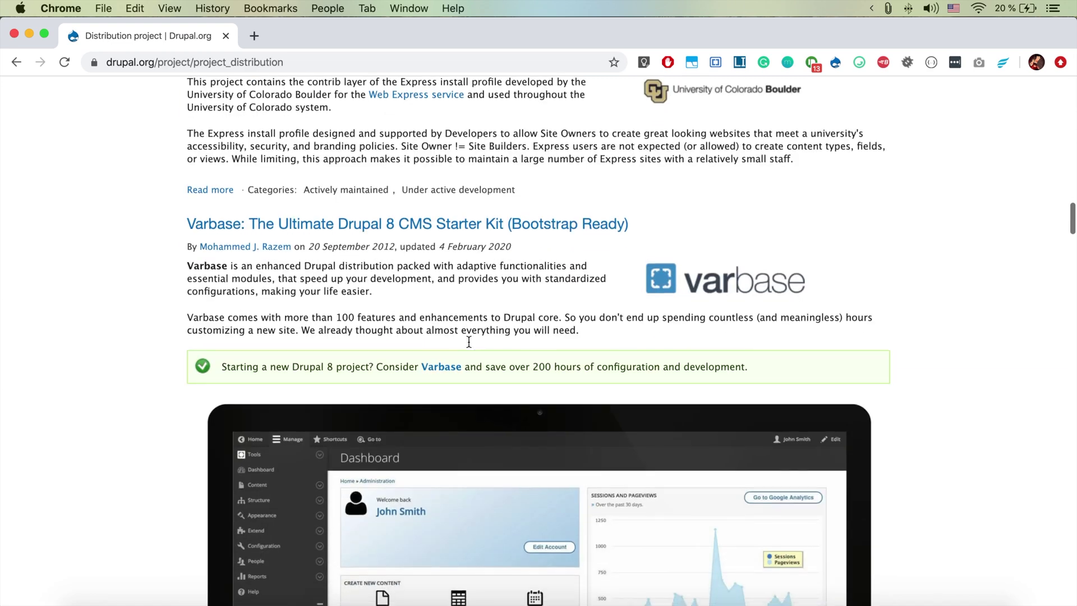
scroll(469, 341, "down", 2)
scroll(469, 340, "up", 2)
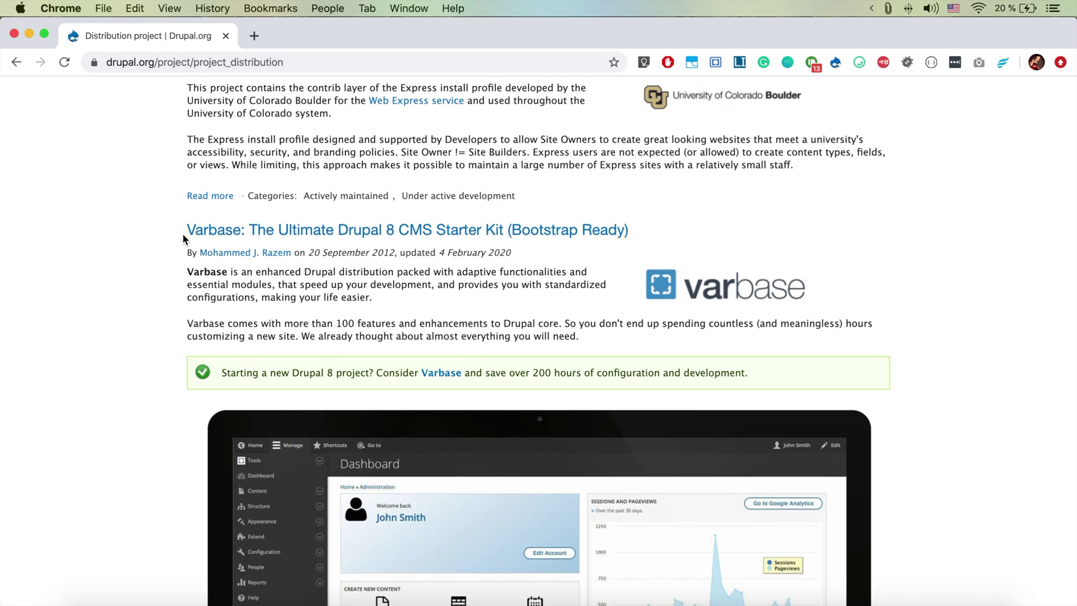
left_click_drag(183, 233, 230, 231)
left_click(274, 307)
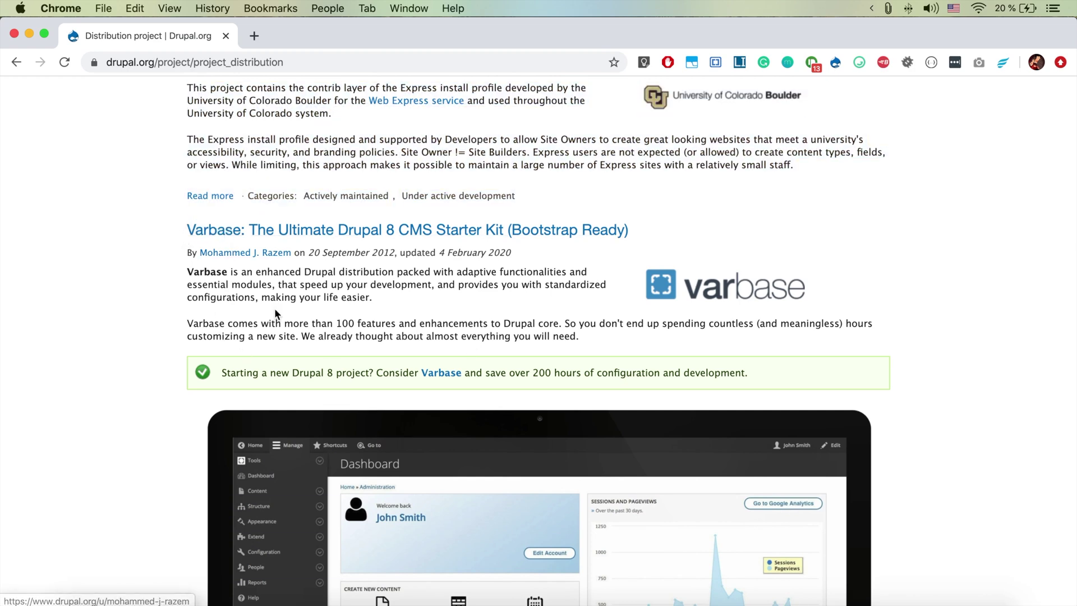
scroll(317, 364, "down", 3)
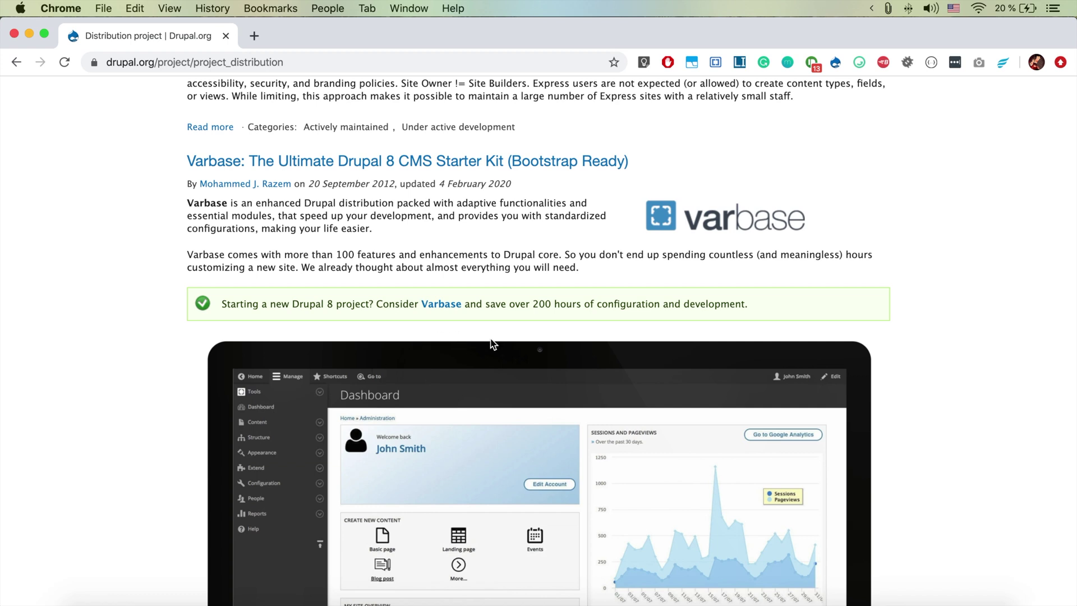
left_click_drag(533, 304, 745, 304)
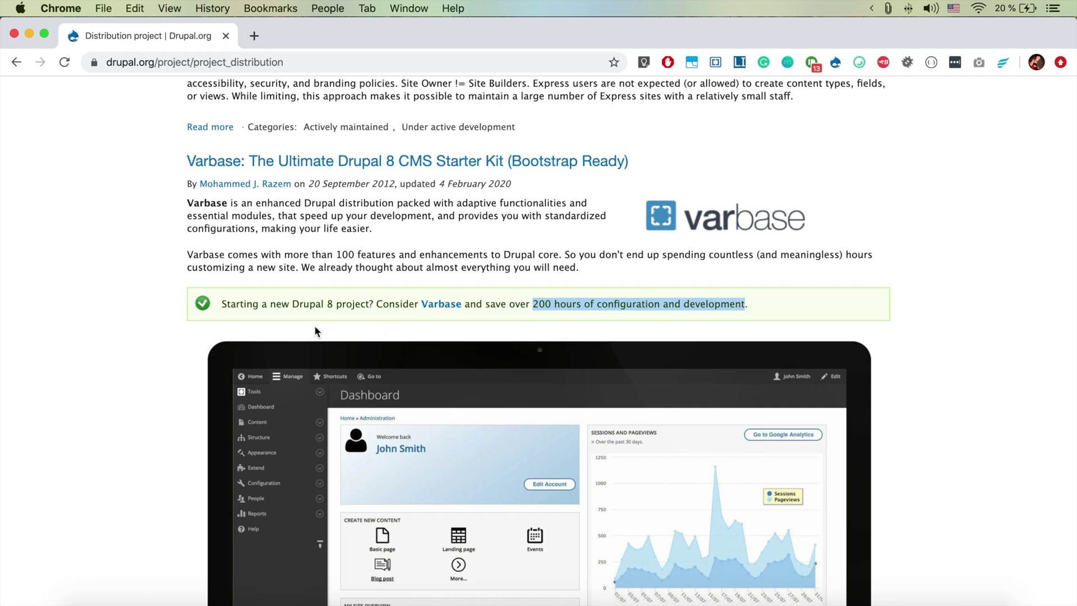
scroll(315, 327, "down", 10)
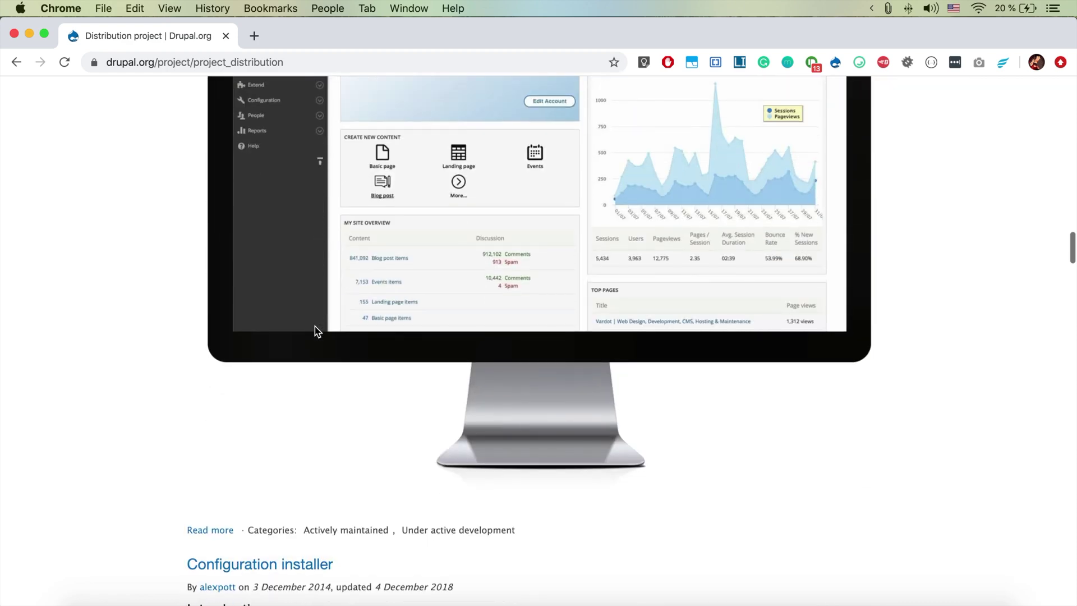
scroll(315, 331, "down", 10)
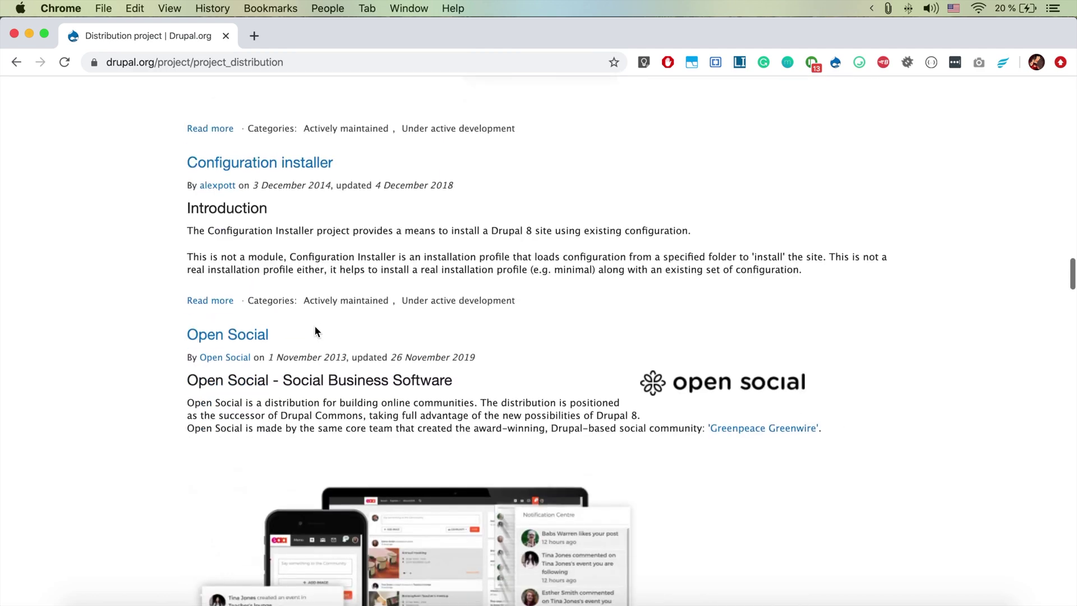
scroll(314, 331, "down", 4)
scroll(315, 332, "up", 1)
scroll(315, 332, "down", 3)
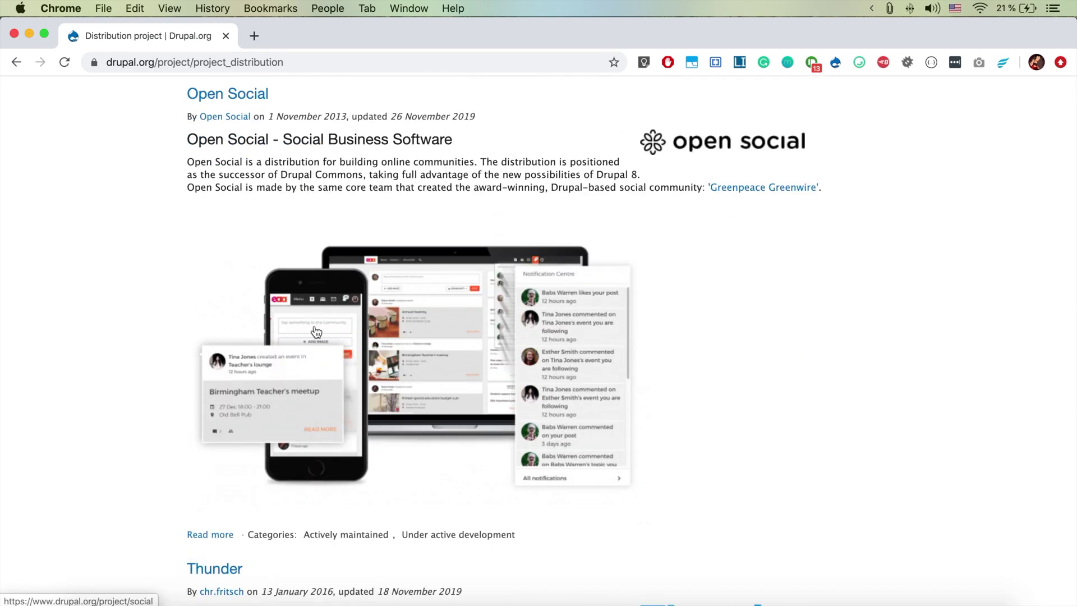
scroll(316, 332, "up", 1)
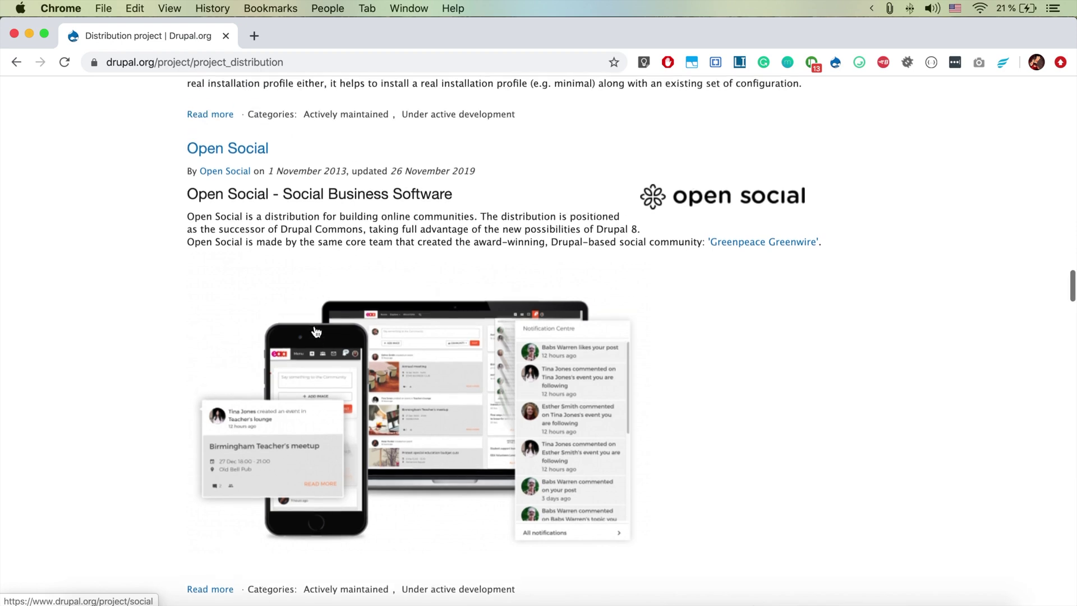
left_click(416, 423)
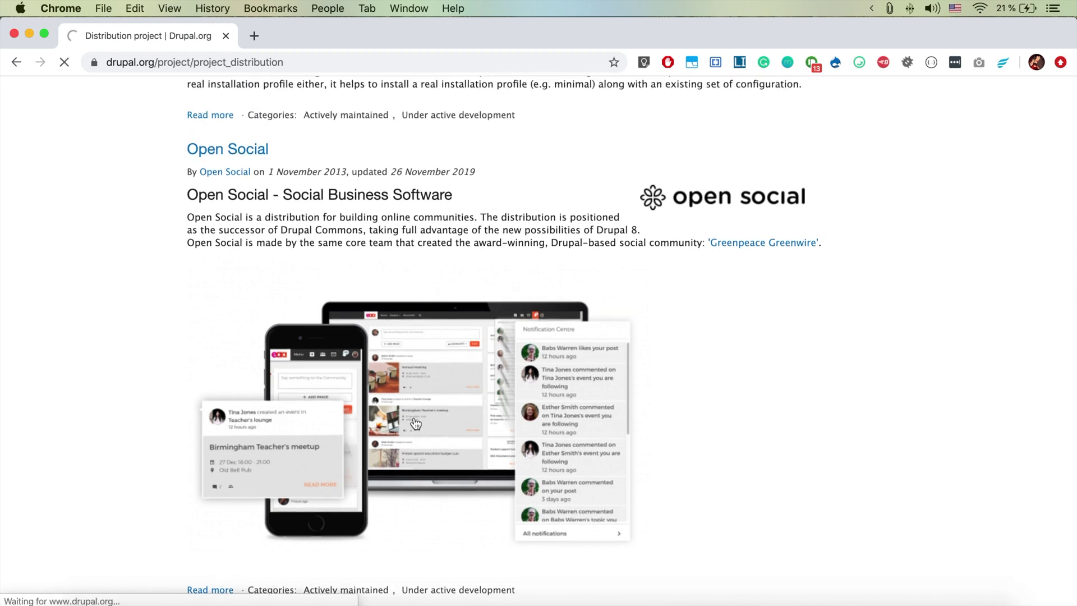
scroll(477, 416, "down", 3)
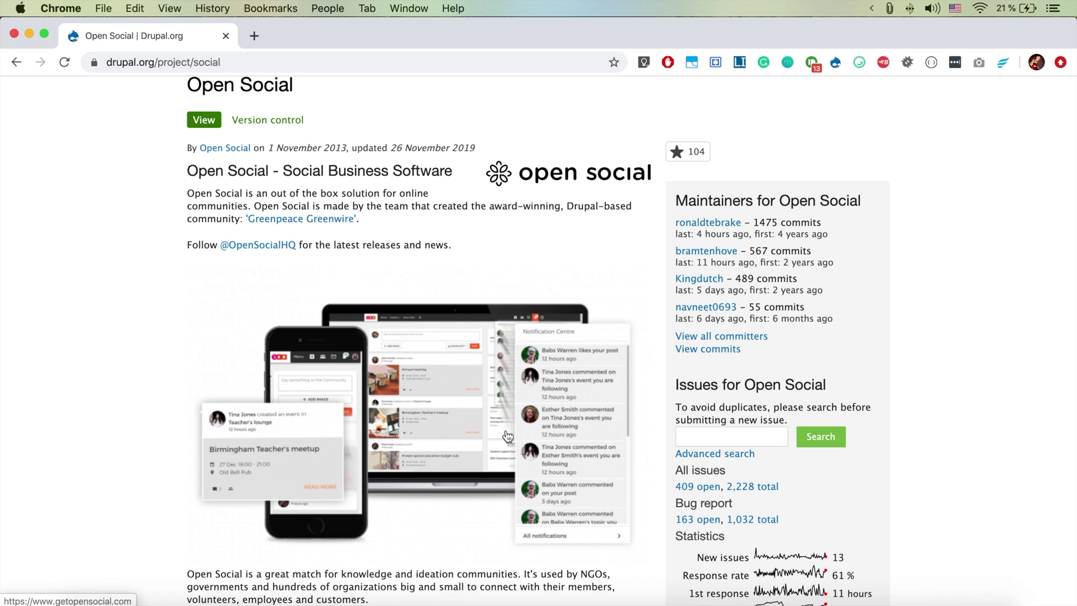
key("super+bracketleft")
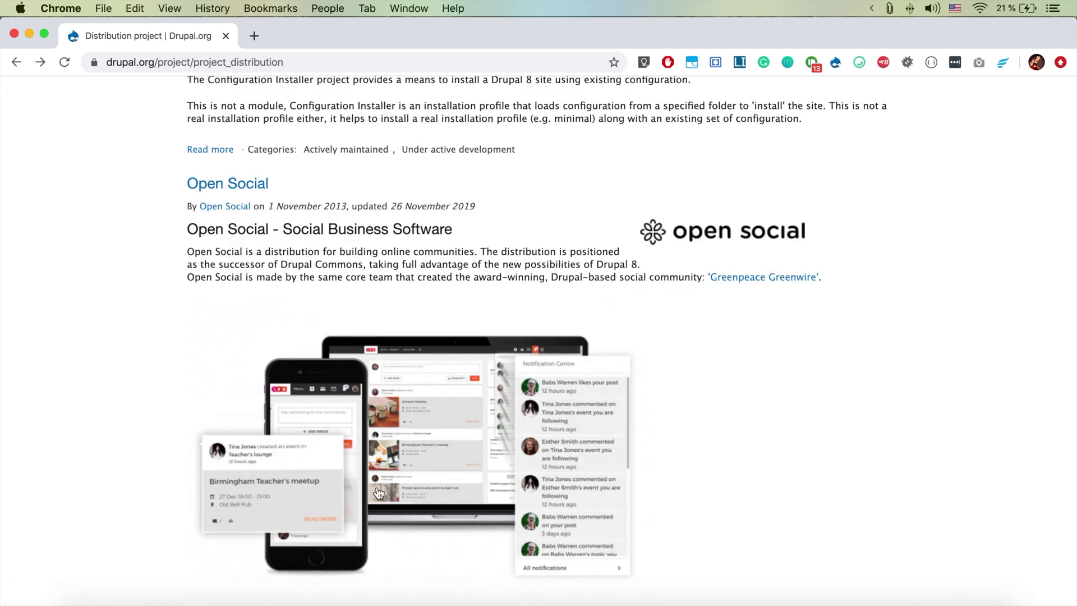
scroll(379, 492, "down", 5)
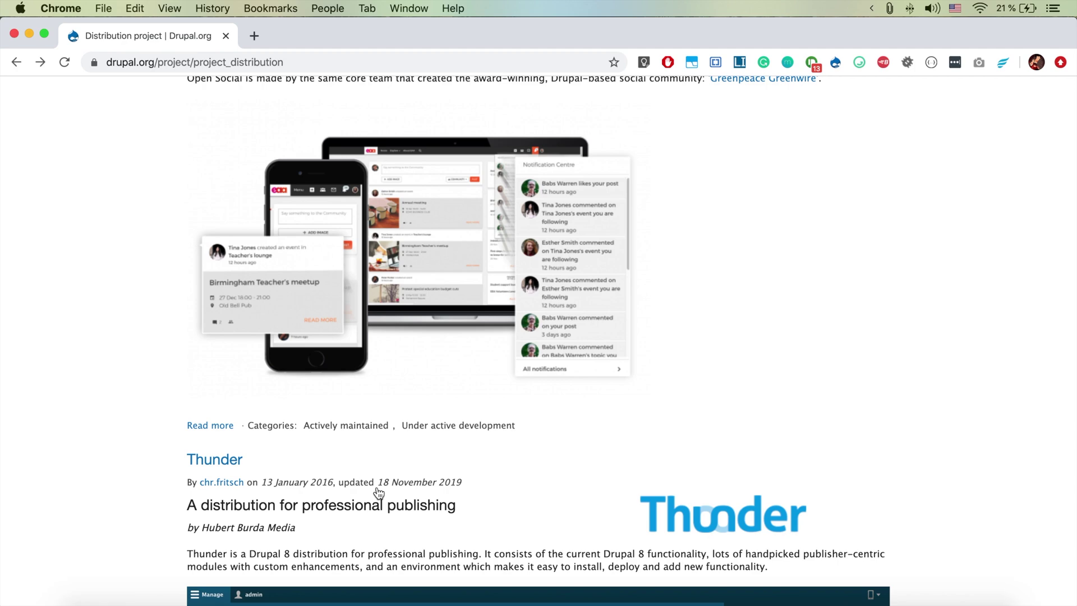
scroll(379, 492, "up", 12)
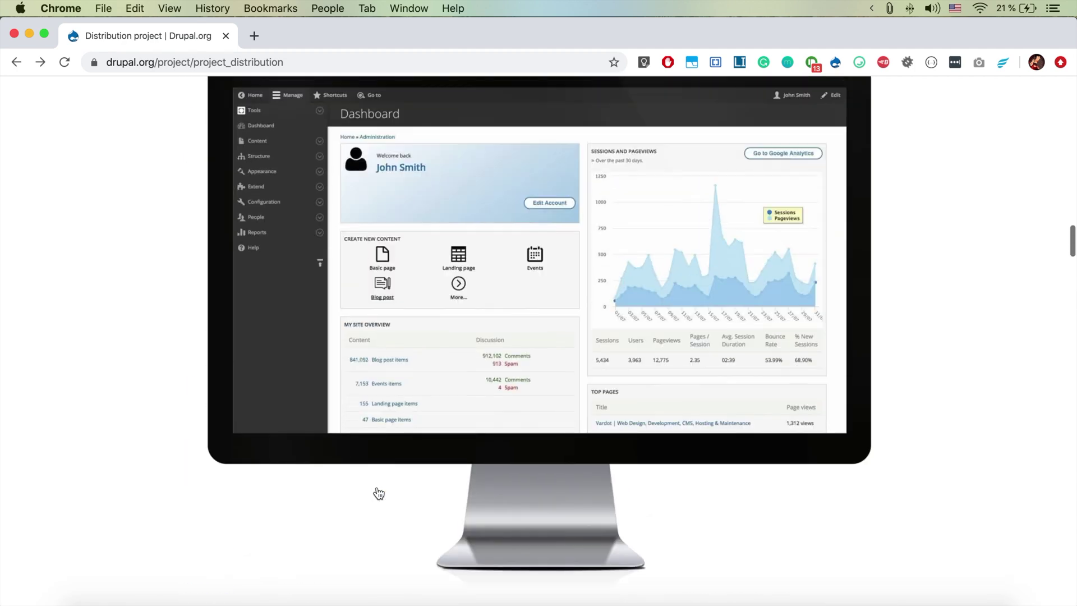
scroll(378, 493, "up", 7)
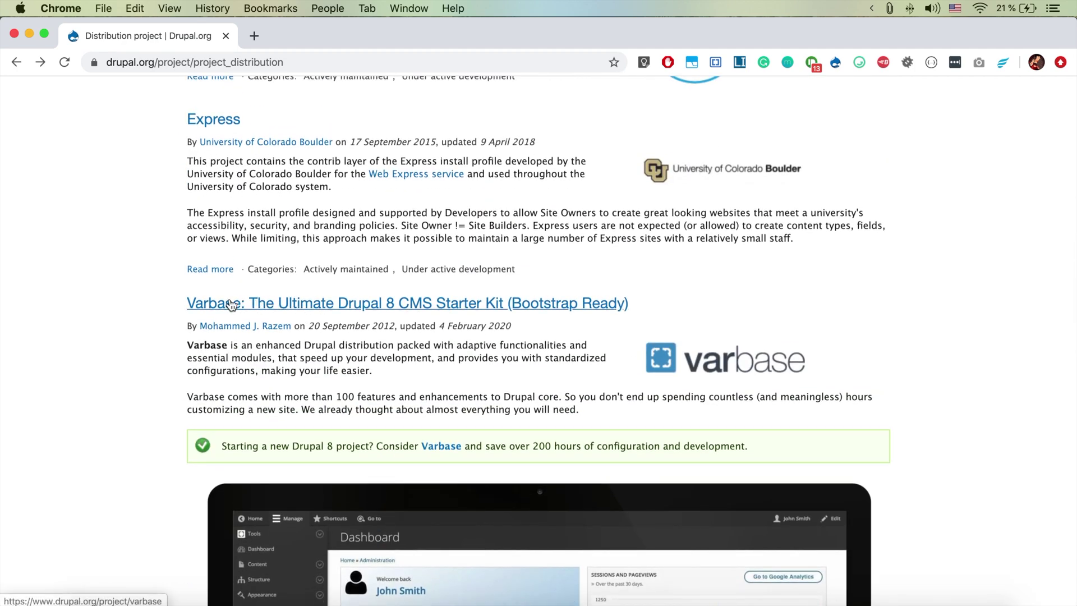
Open the Varbase project page and scroll to its Composer install section
left_click(232, 304)
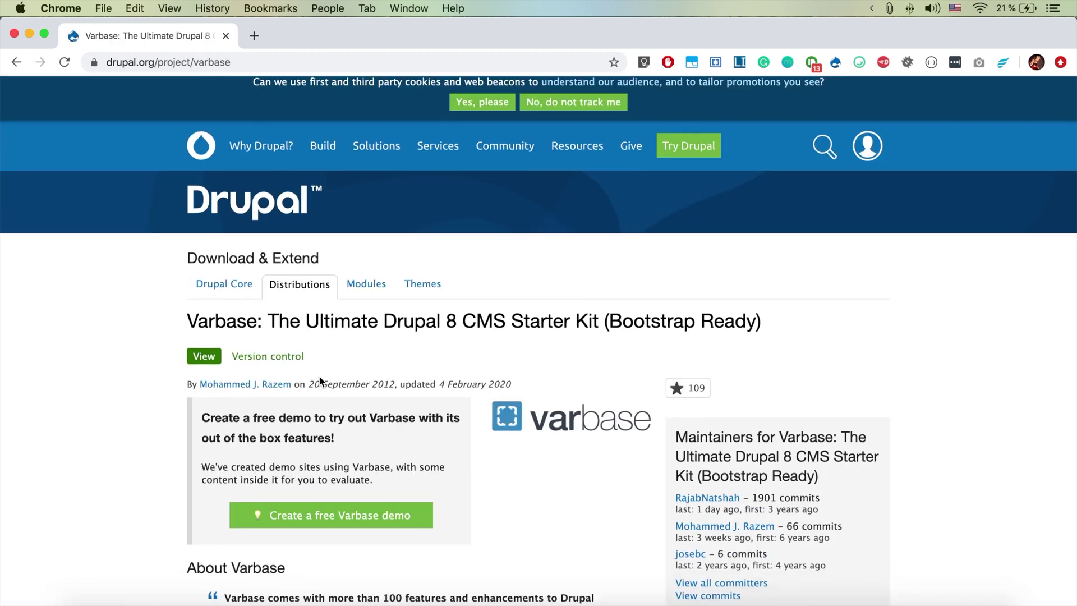
scroll(318, 376, "down", 3)
scroll(319, 377, "down", 3)
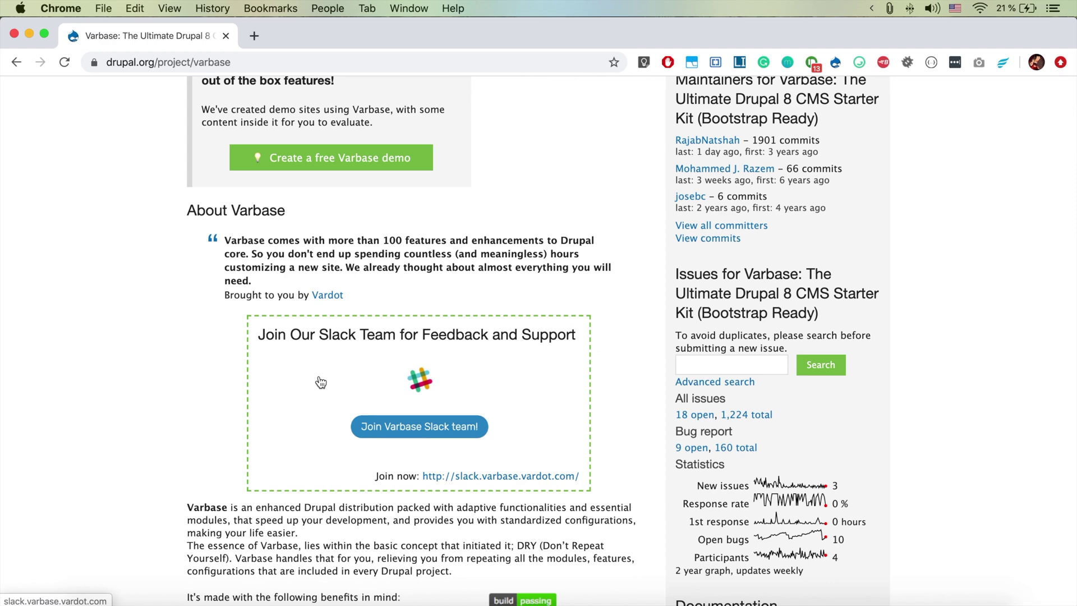
scroll(320, 382, "down", 9)
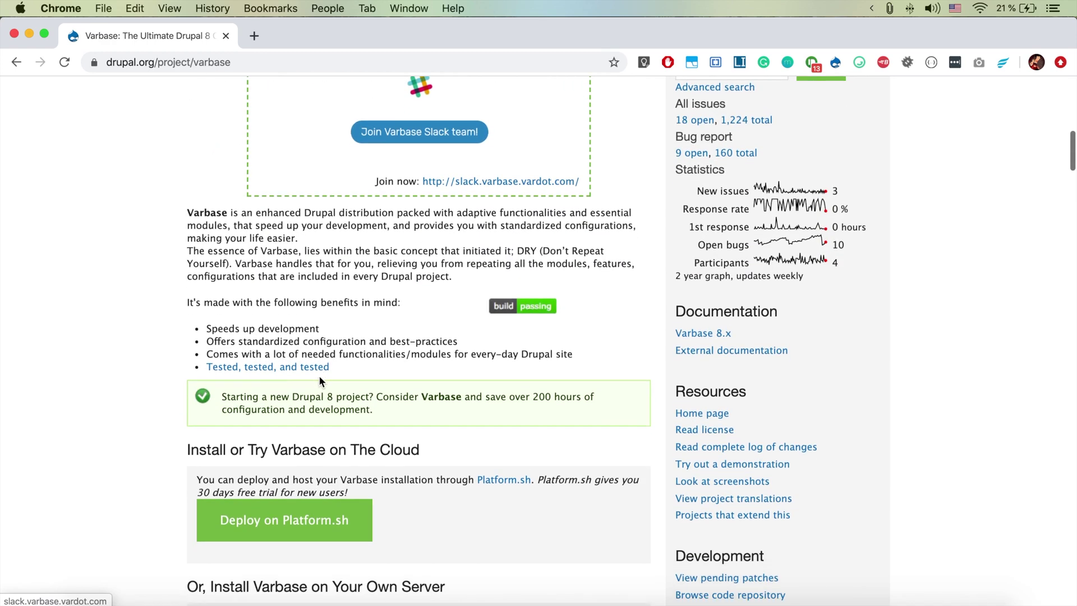
scroll(320, 381, "down", 3)
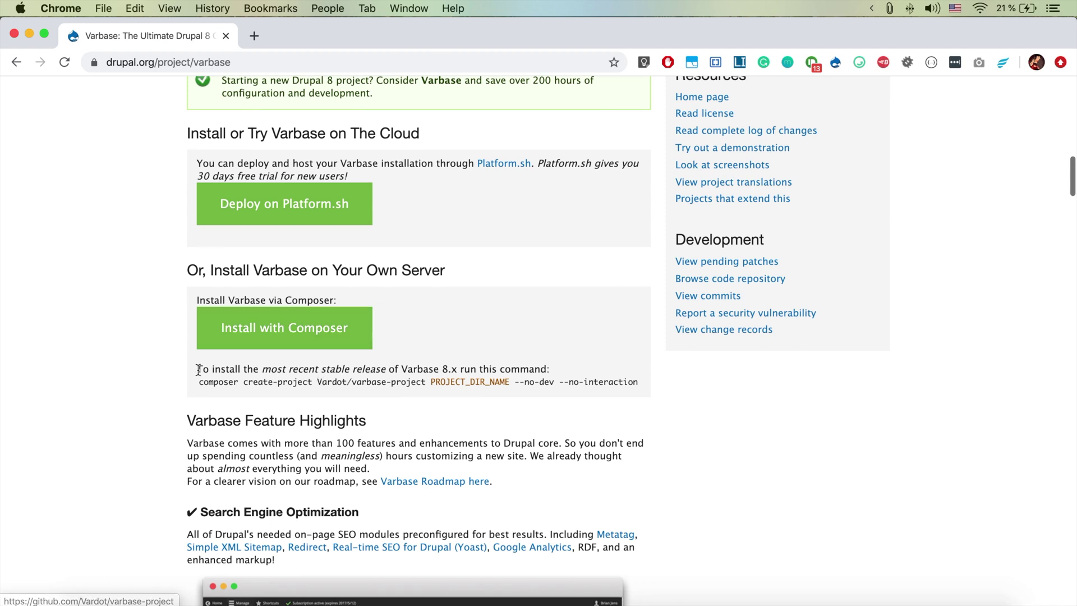
Copy the full composer create-project command for Varbase
left_click_drag(201, 382, 646, 386)
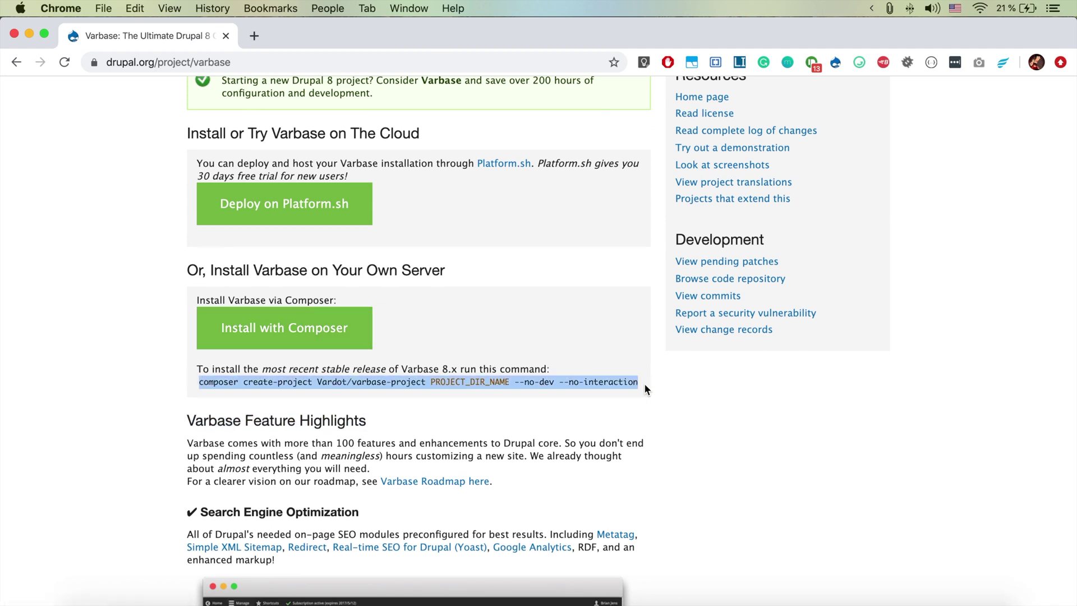
key("super+c")
scroll(474, 438, "down", 5)
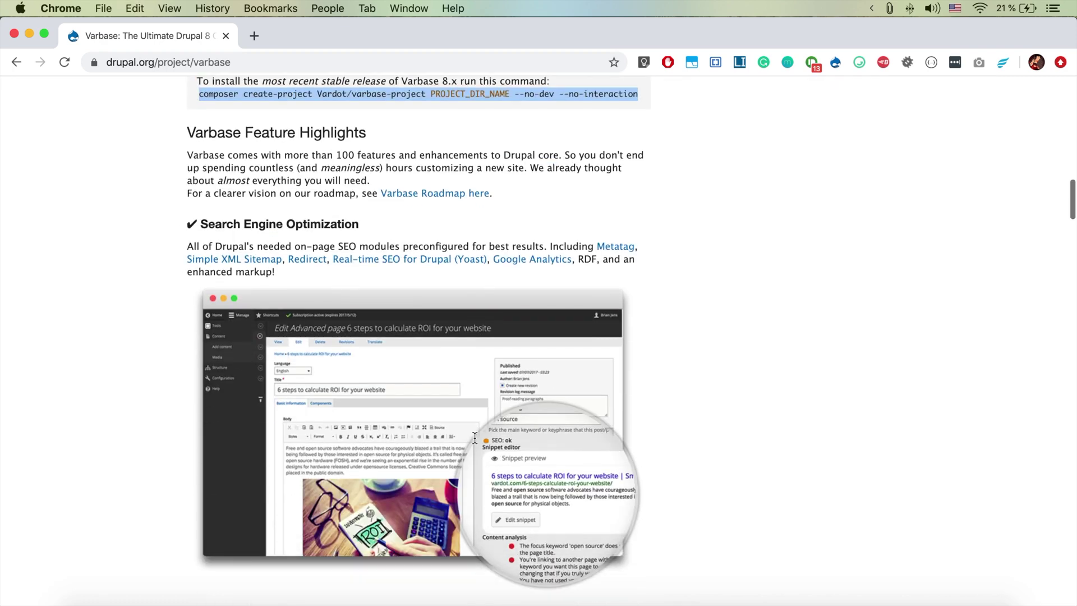
scroll(475, 438, "up", 3)
scroll(474, 438, "up", 1)
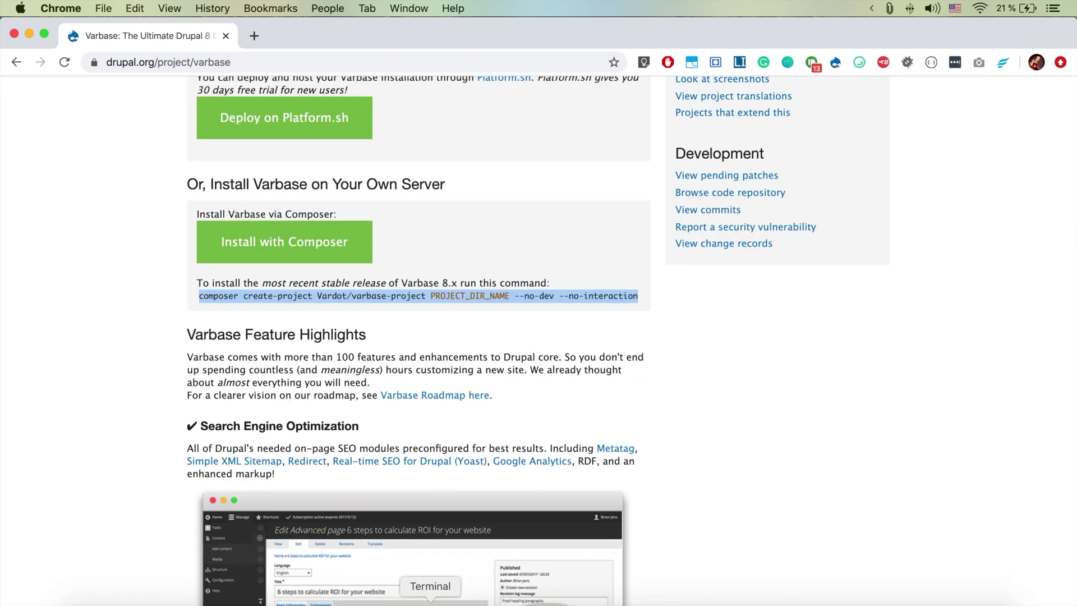
left_click(430, 600)
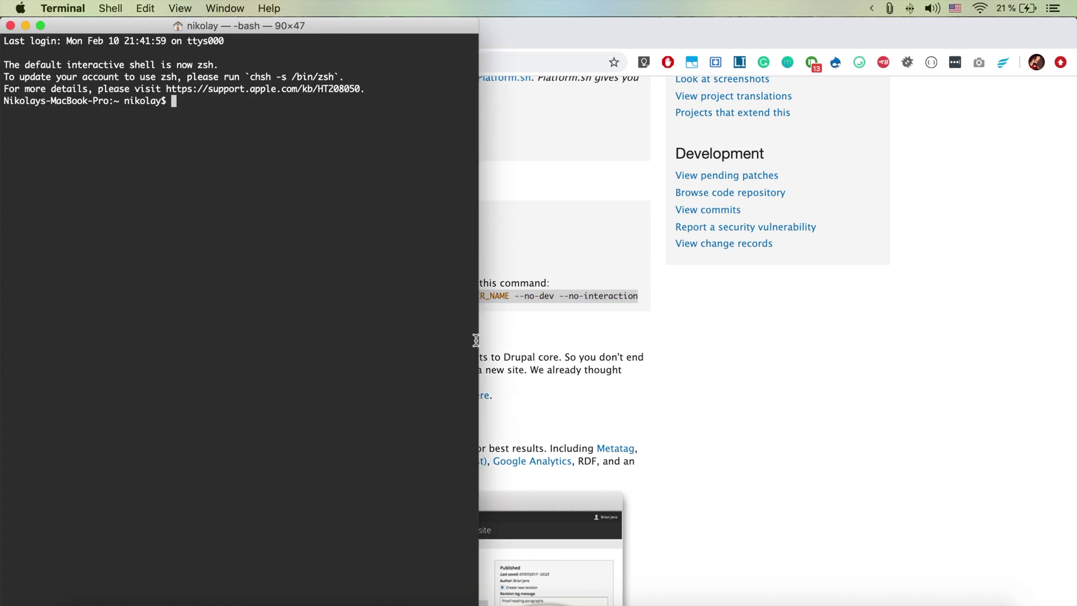
Widen the Terminal window and change into ~/Sites/devdesktop
left_click_drag(477, 341, 1074, 247)
type("cd ~")
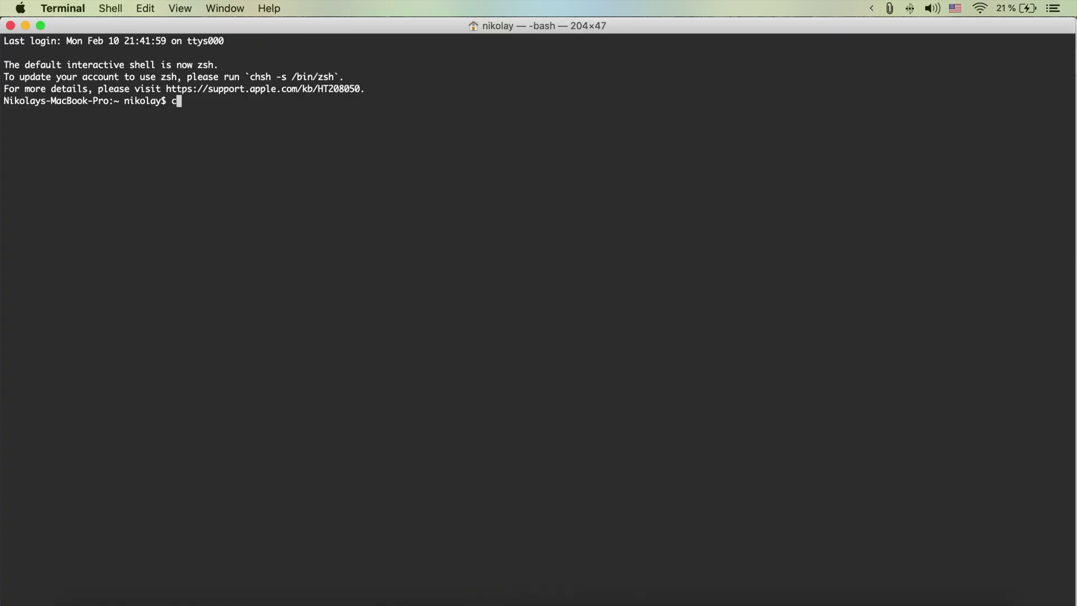
type("/Sites/devde")
key("Tab")
key("Return")
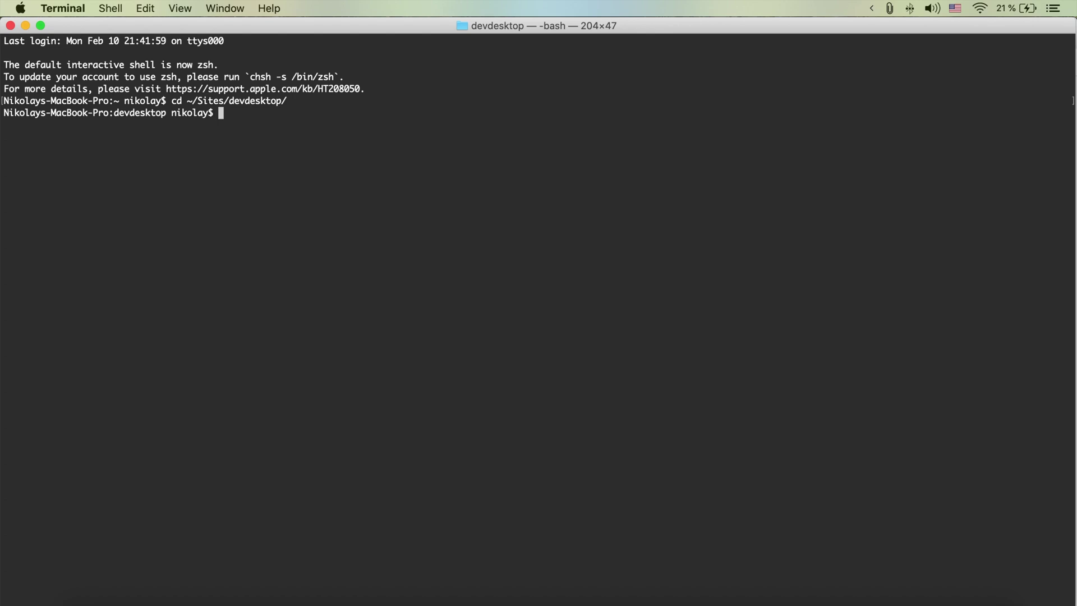
Paste the composer command, replace PROJECT_DIR_NAME with exvarbase, and run it
key("super+v")
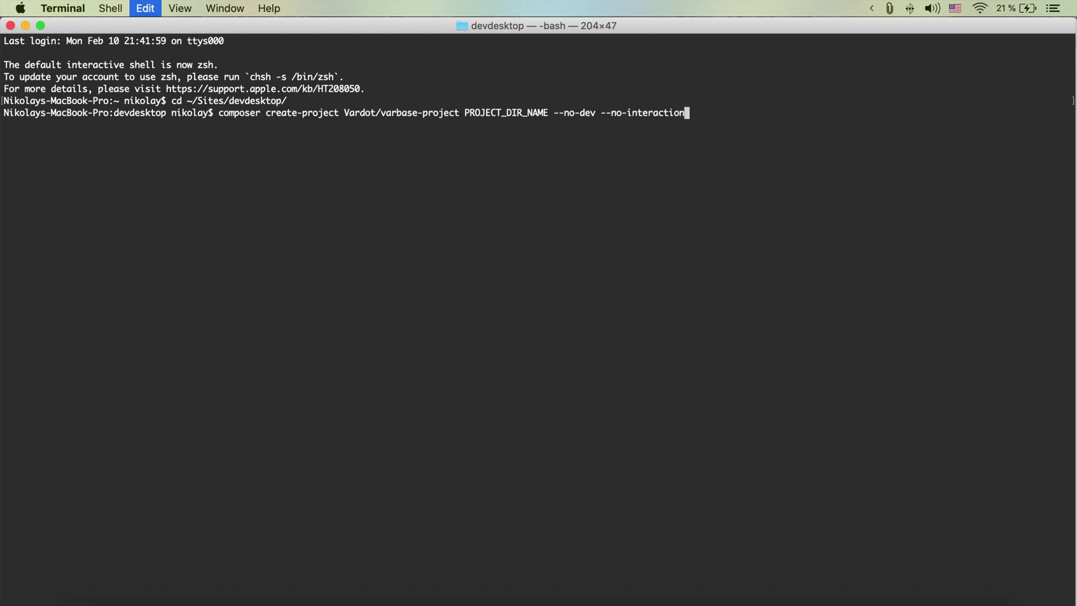
key("alt+Left")
key("alt+Left")
key("alt+Left")
key("alt+Left")
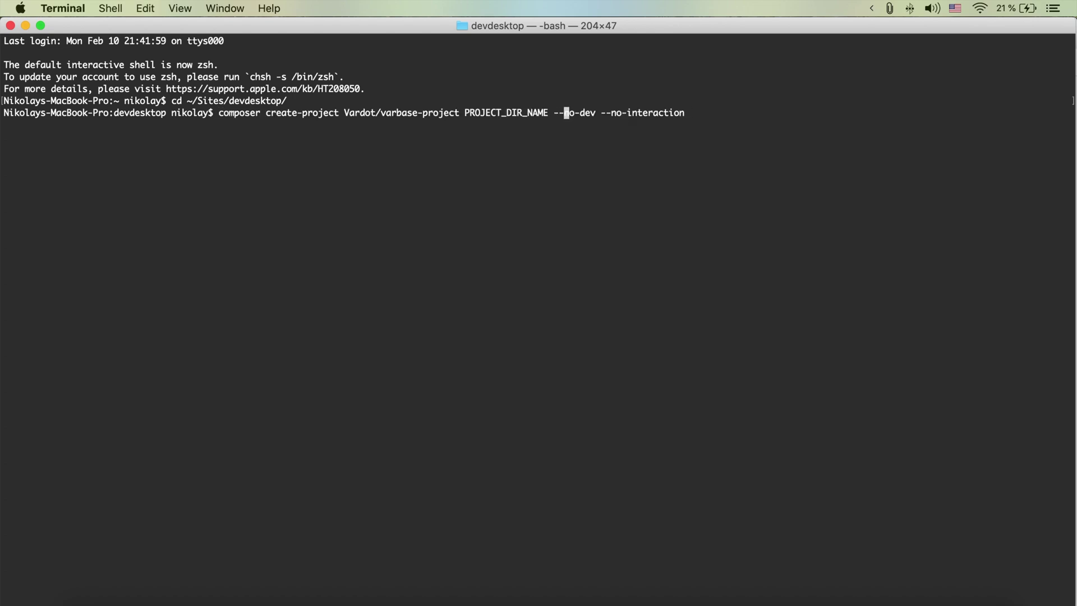
key("Left")
key("Left")
key("Left")
key("BackSpace")
key("BackSpace")
key("BackSpace")
key("BackSpace")
key("BackSpace")
key("BackSpace")
key("BackSpace")
key("BackSpace")
key("BackSpace")
key("BackSpace")
key("BackSpace")
key("BackSpace")
key("BackSpace")
key("BackSpace")
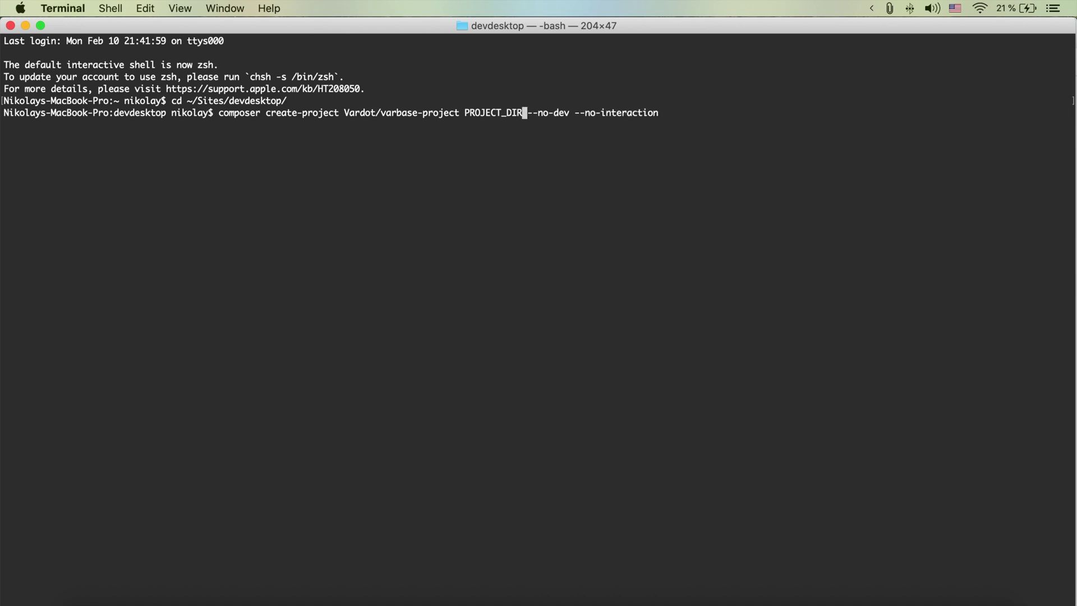
key("BackSpace")
key("BackSpace")
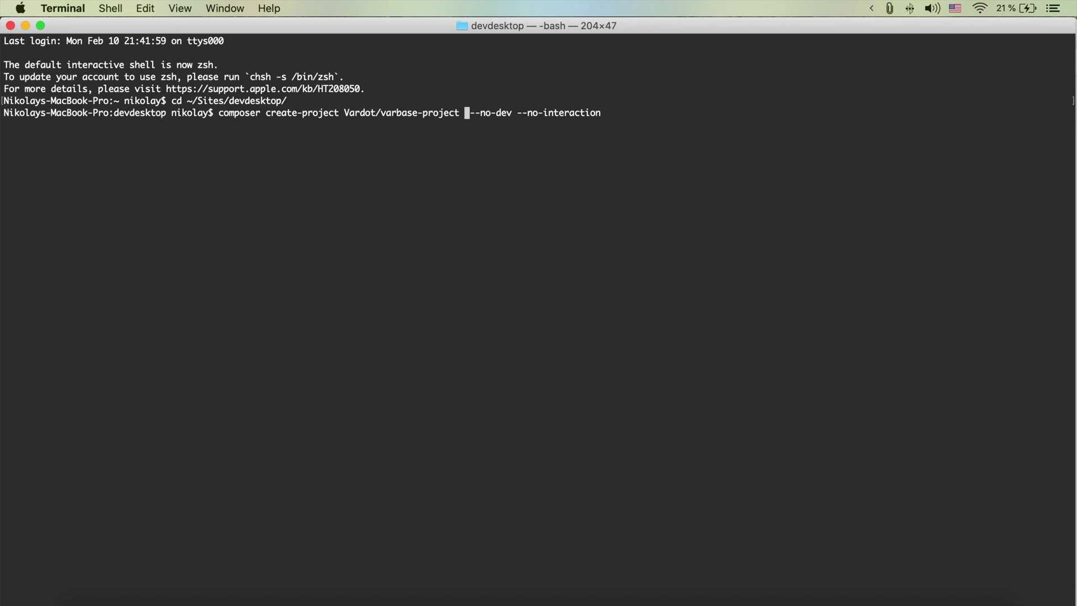
type("exvarbase")
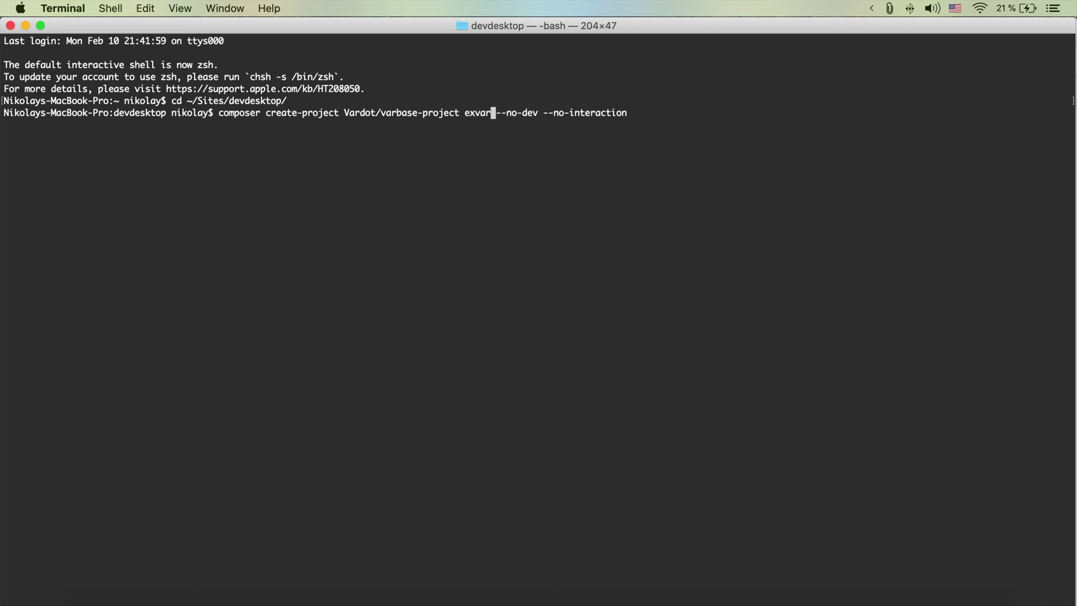
double_click(480, 113)
key("super+c")
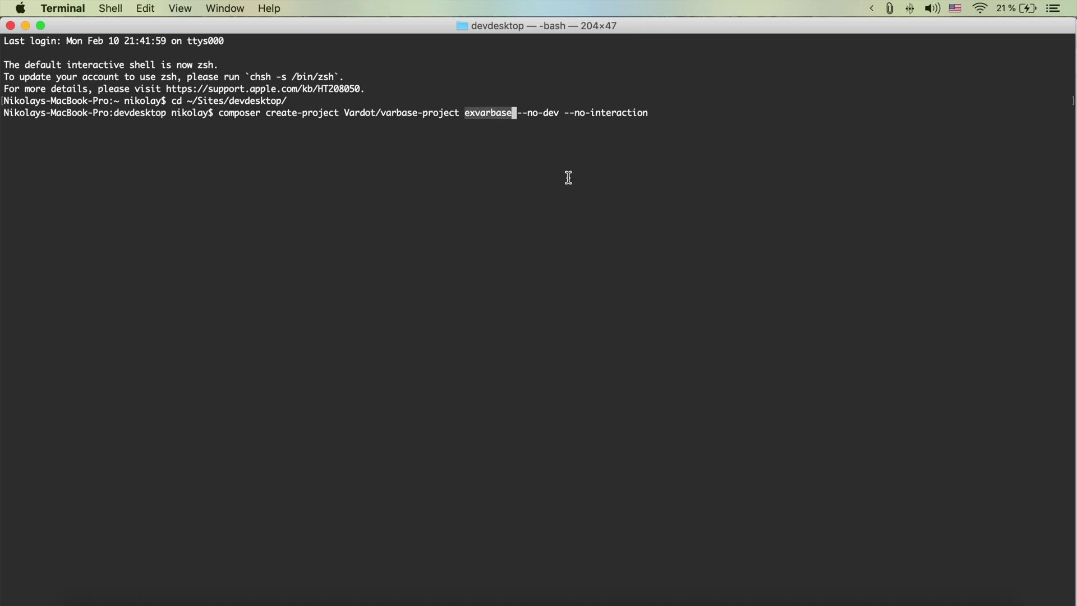
key("Return")
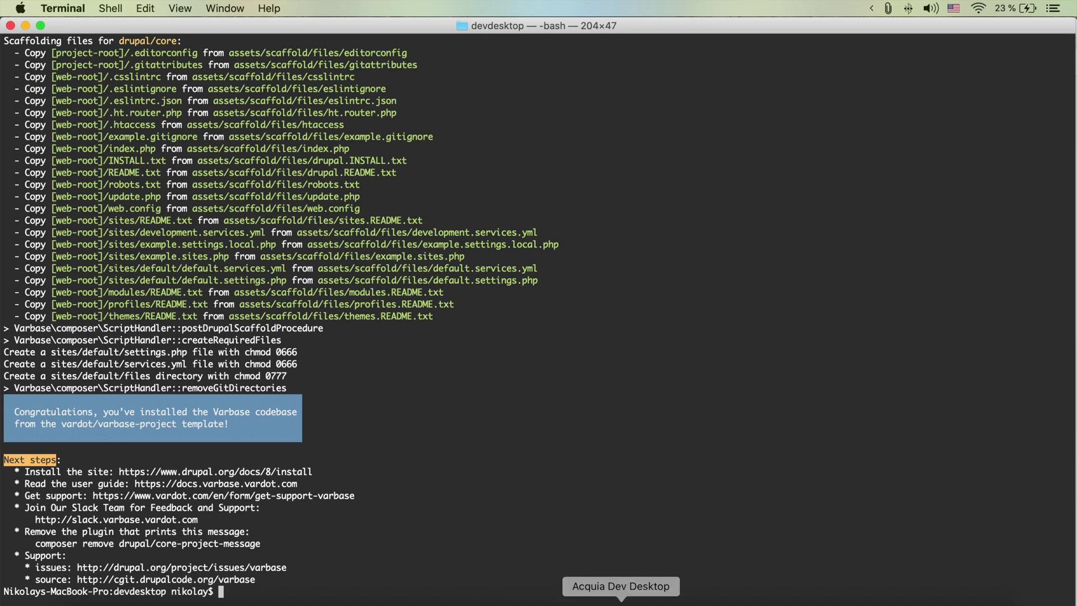
Start importing a local Drupal site in Dev Desktop with exvarbase/docroot as its codebase
left_click(620, 601)
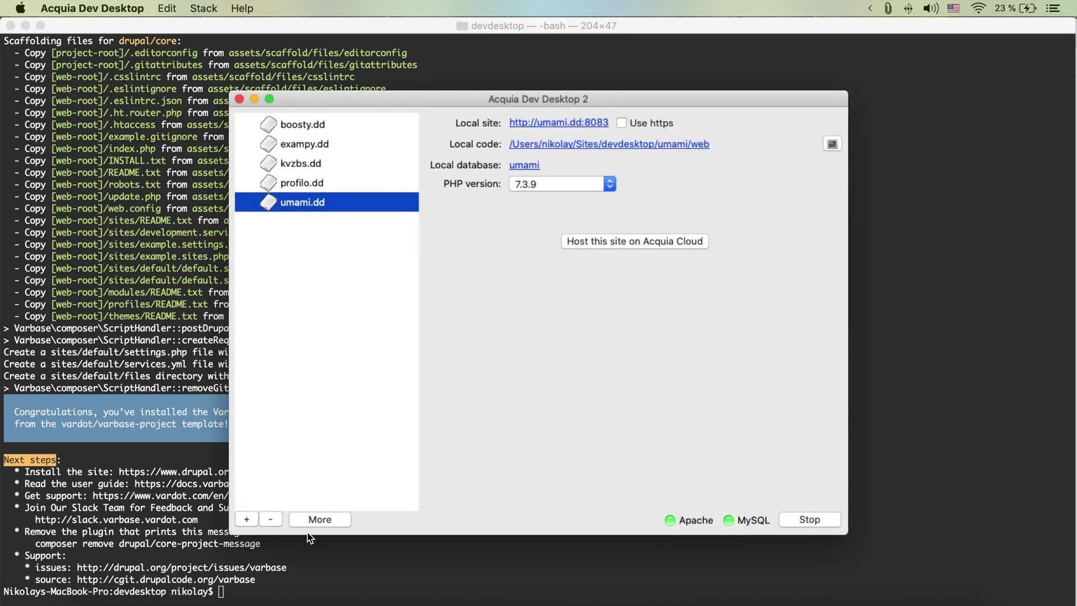
left_click(247, 520)
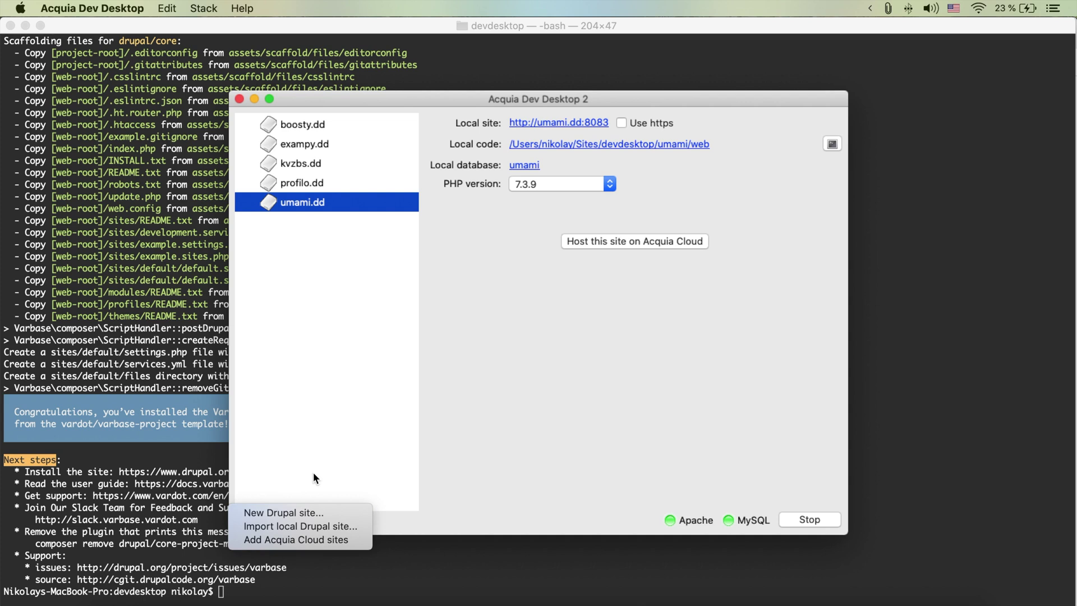
left_click(289, 528)
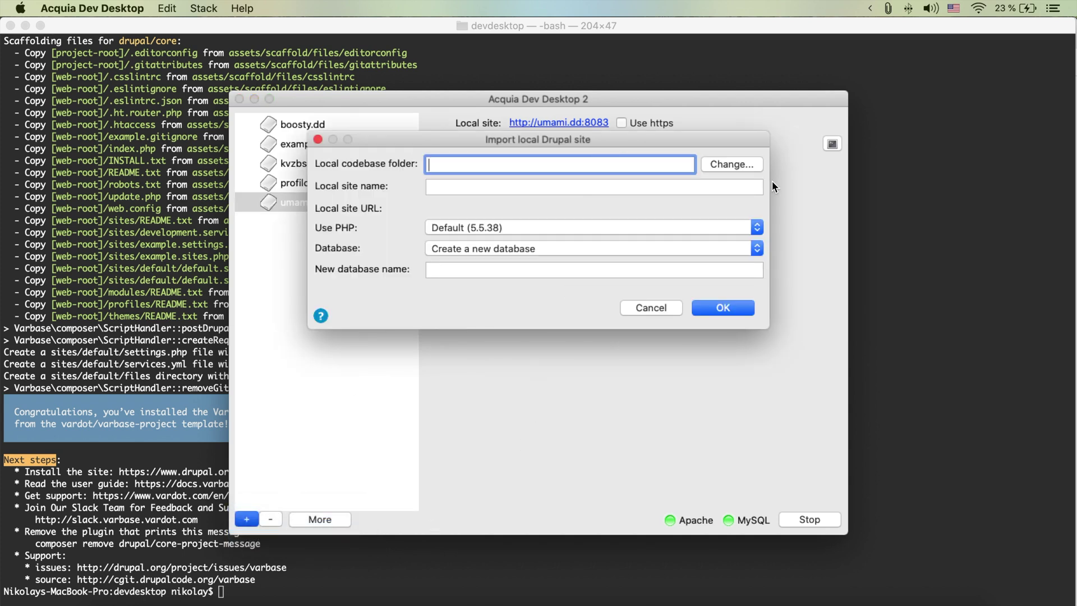
left_click(732, 165)
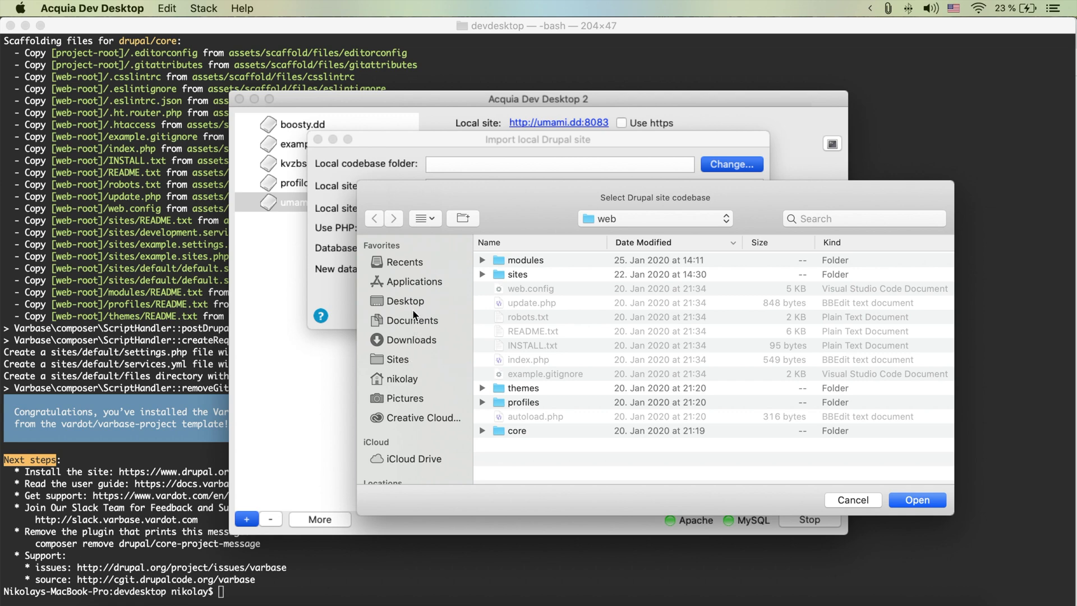
left_click(405, 359)
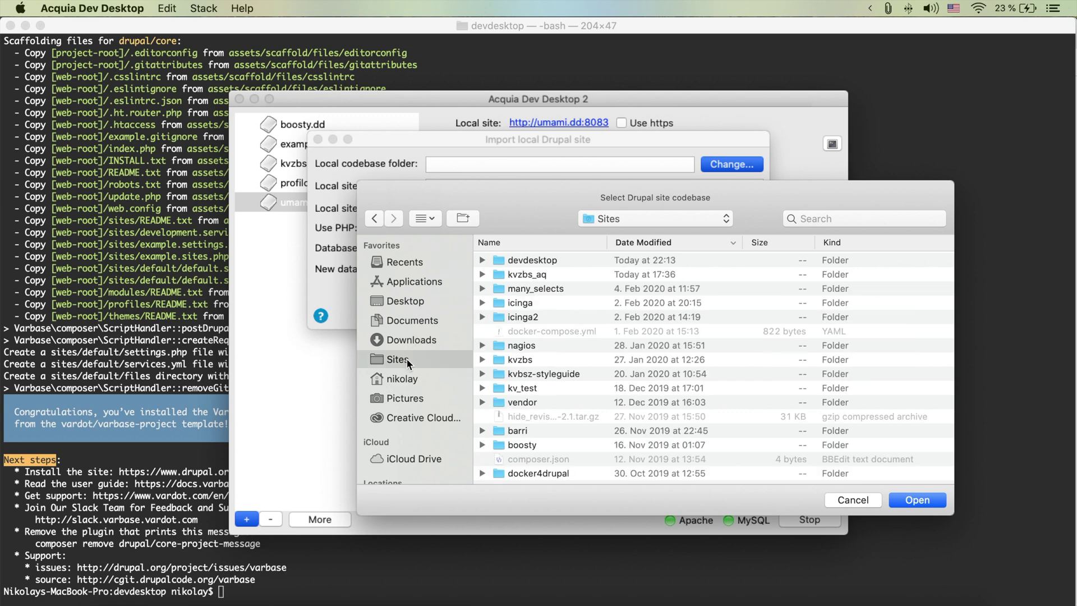
double_click(531, 260)
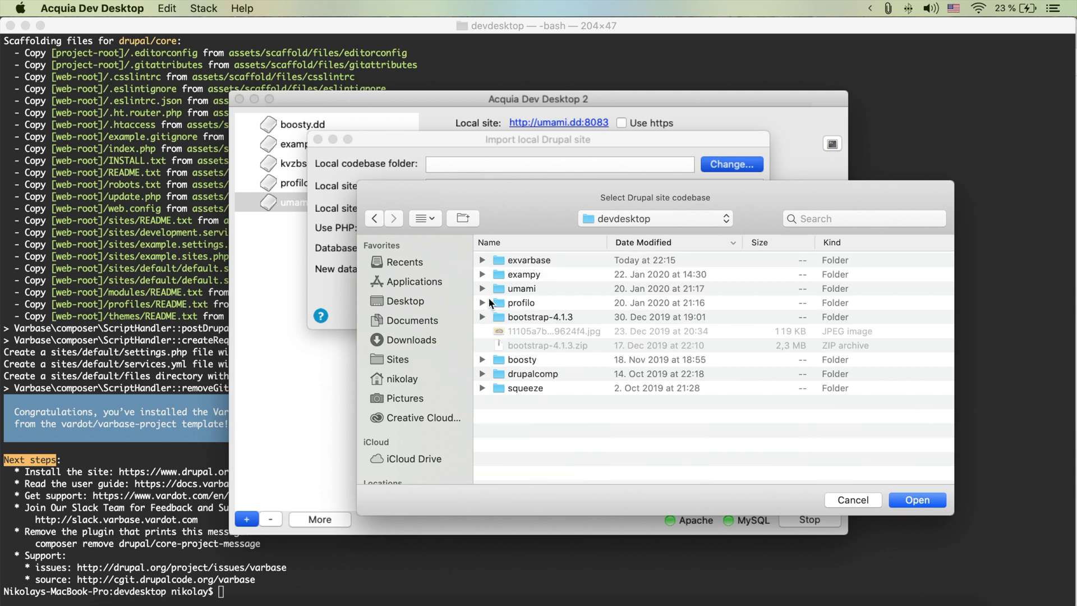
left_click(540, 261)
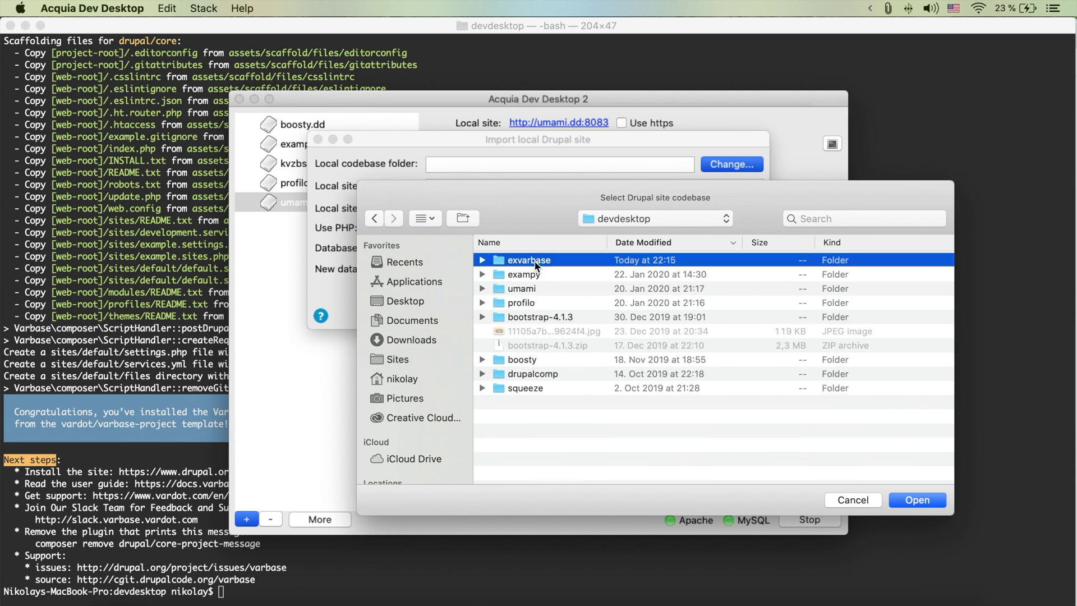
left_click(482, 260)
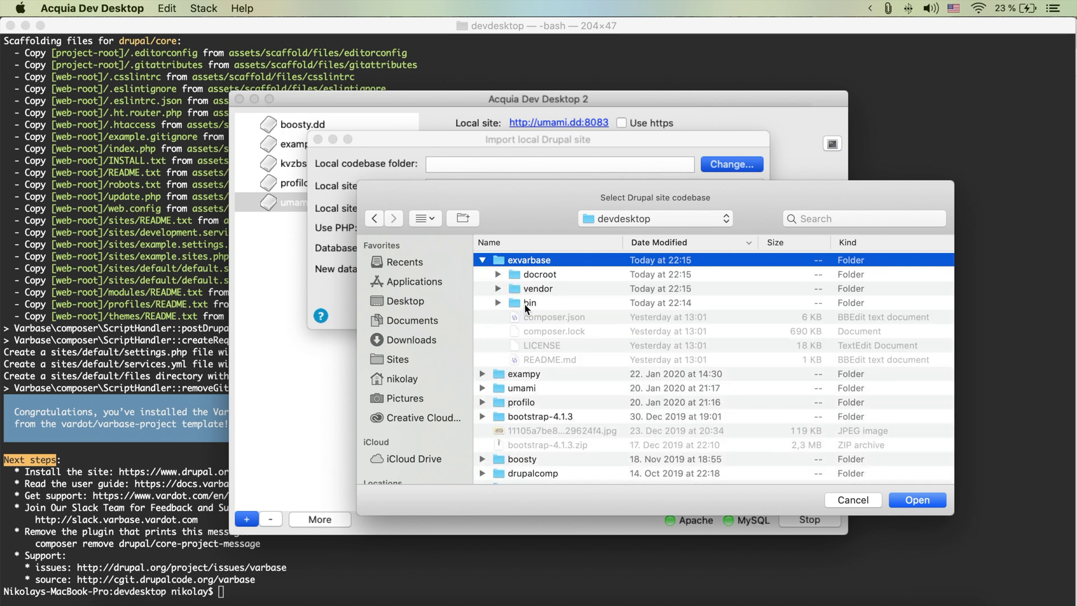
left_click(498, 274)
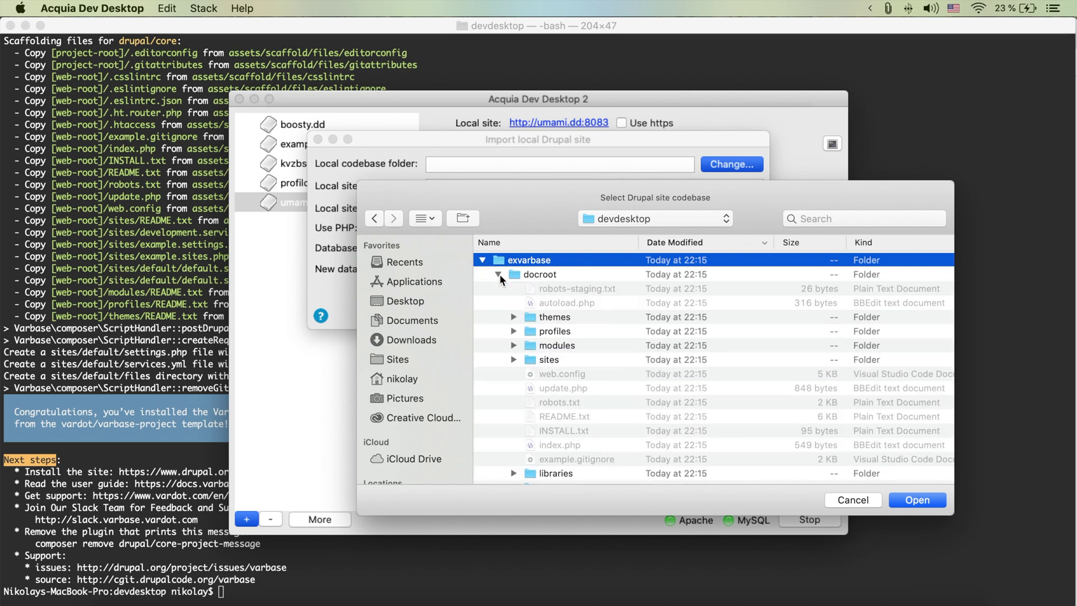
left_click(498, 274)
left_click(521, 274)
left_click(898, 498)
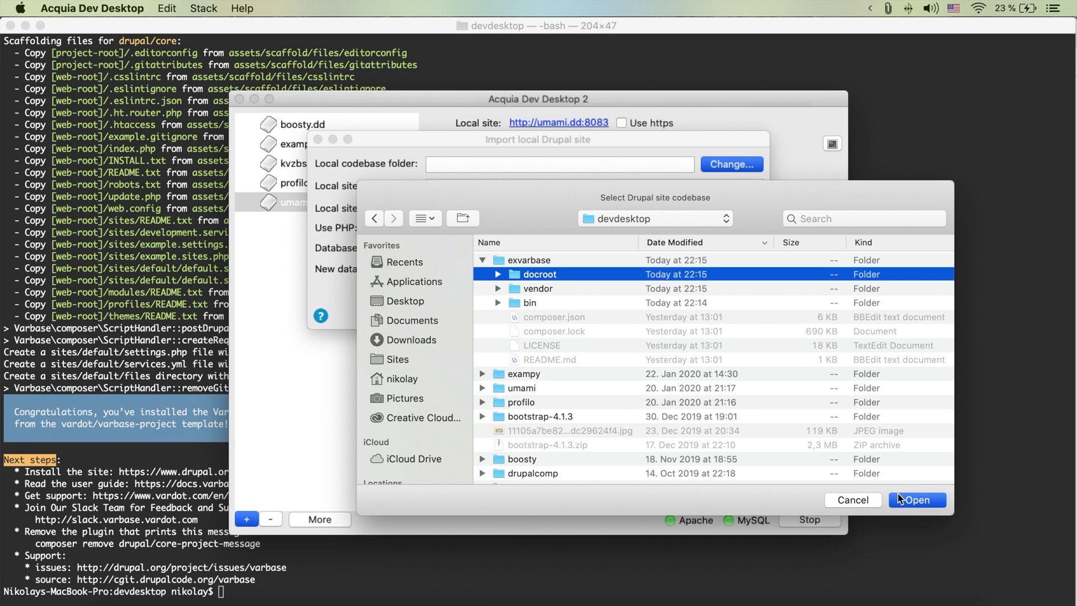
Set PHP 7.3.9, rename the local site to exvarbase, and confirm the import
left_click(496, 229)
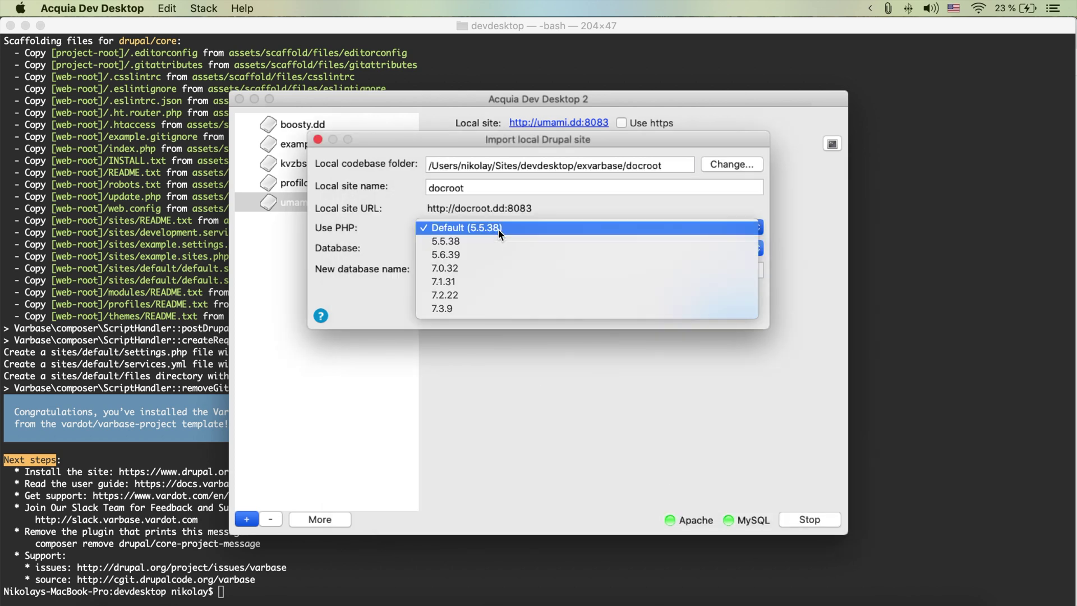
left_click(483, 310)
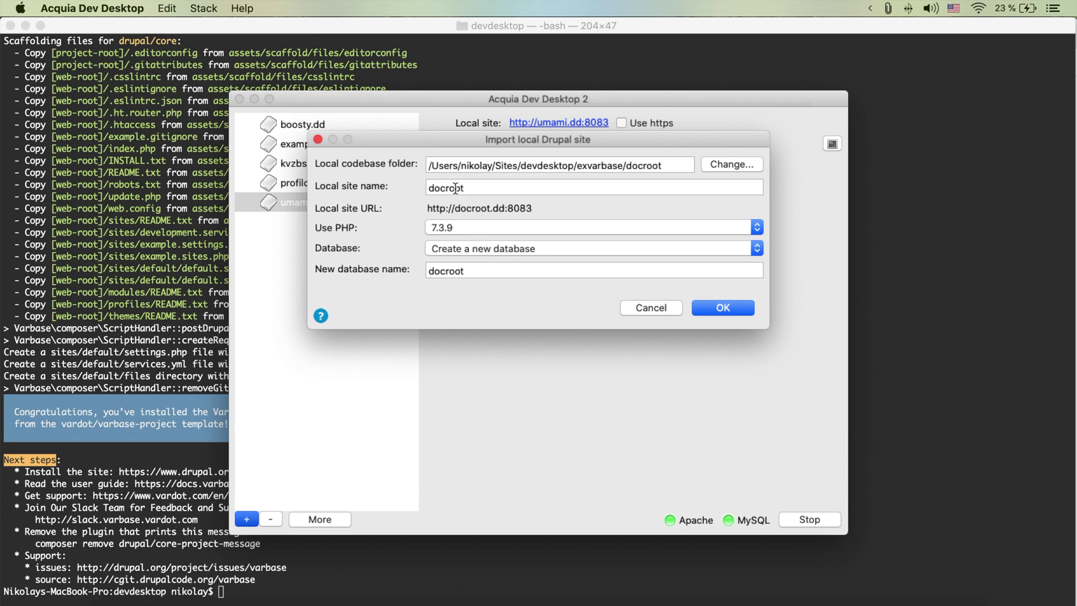
double_click(455, 188)
key("super+v")
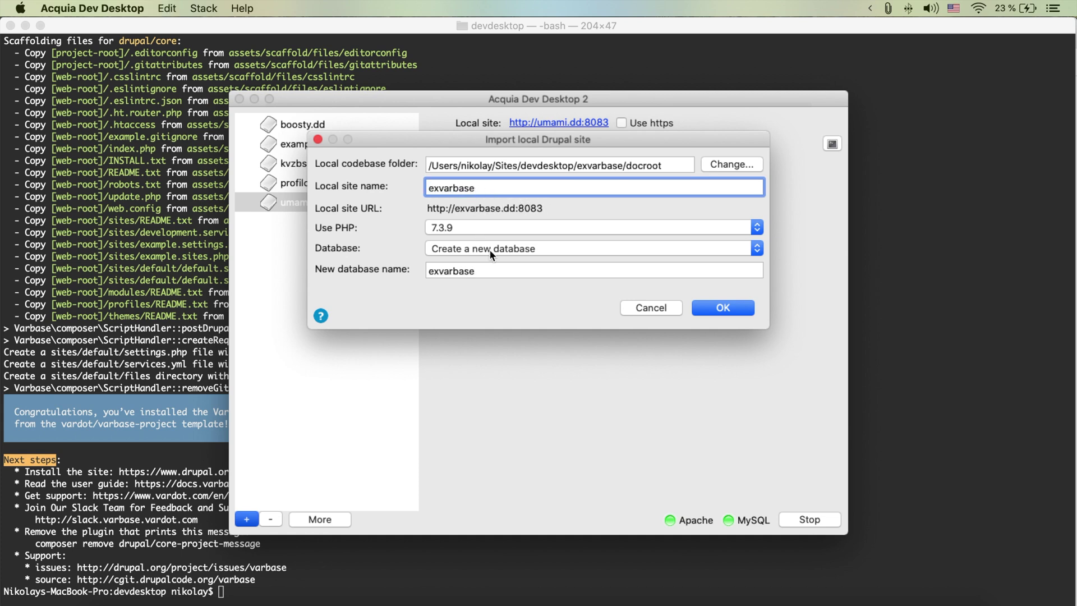
left_click(716, 310)
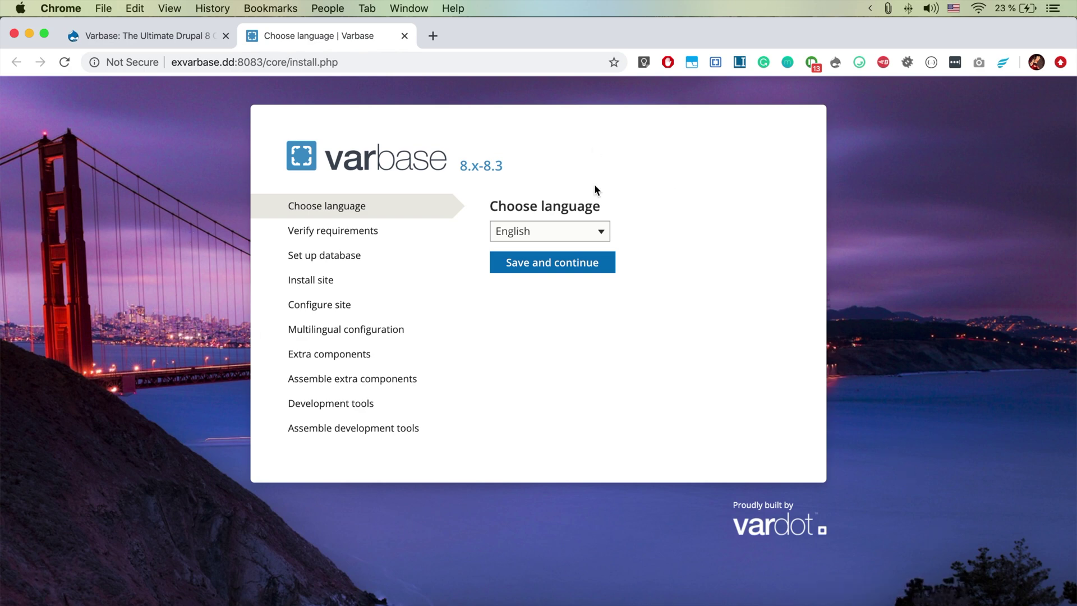
Keep English as the installer language and continue the installation
left_click(551, 263)
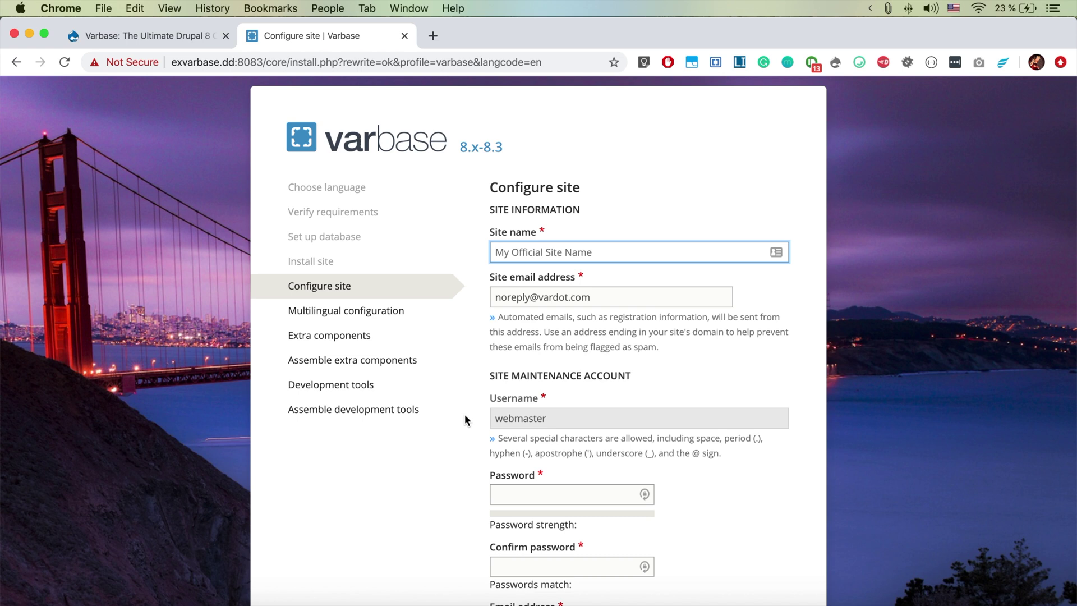
Name the site Exvarbase and fill in the site email address from autofill
type("exvarbase")
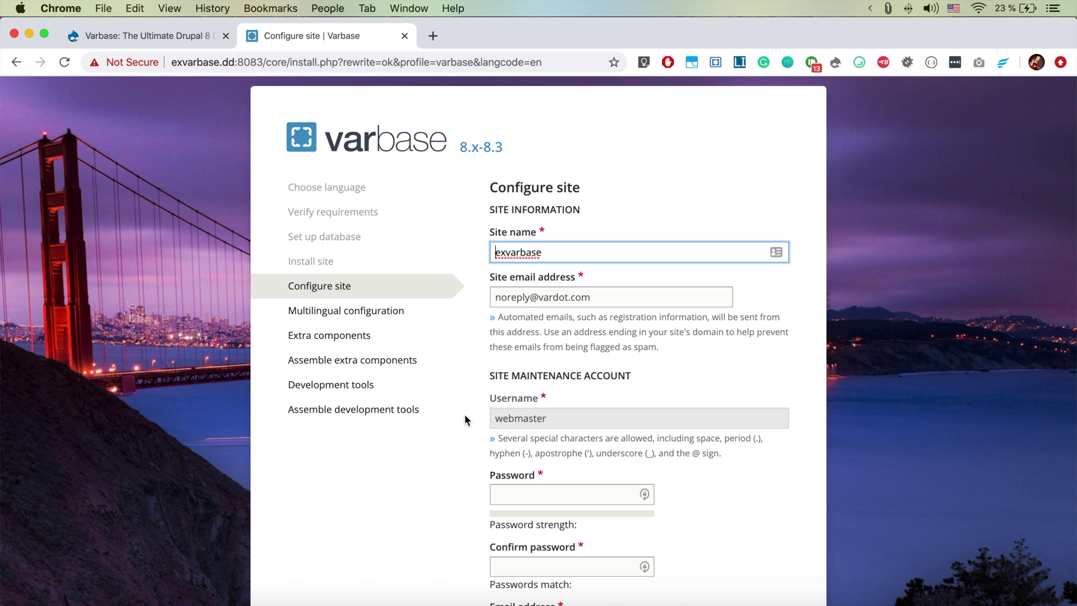
key("shift+Right")
type("E")
left_click(519, 297)
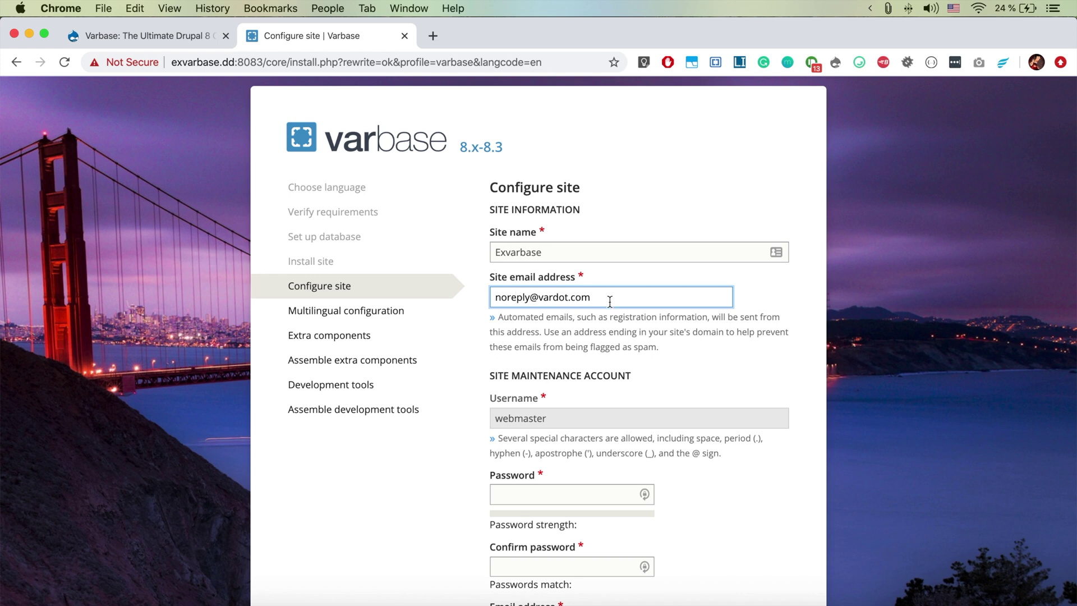
key("super+a")
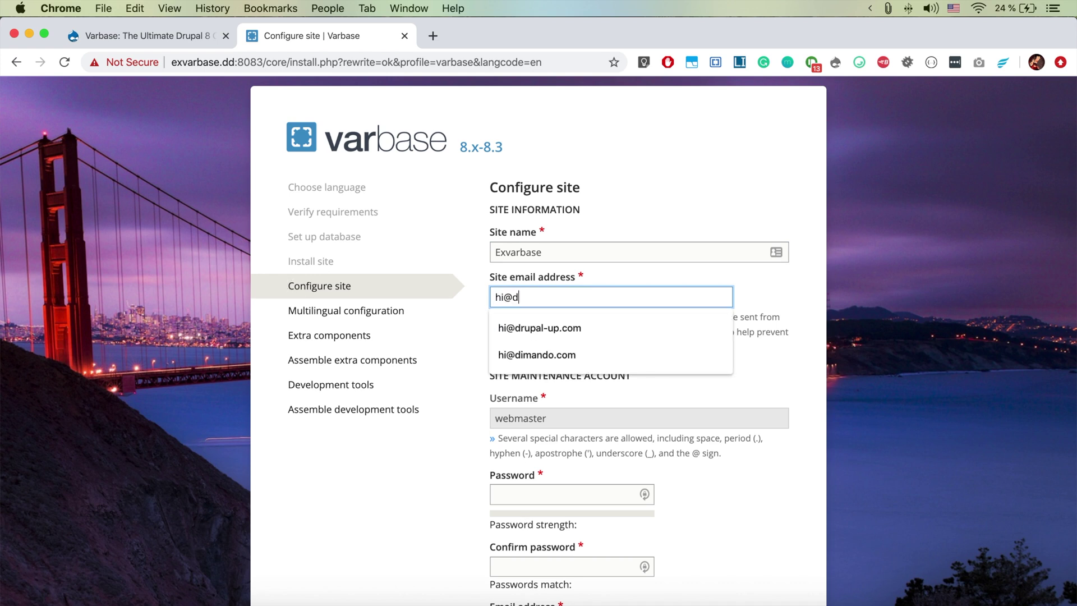
left_click(537, 336)
key("super+a")
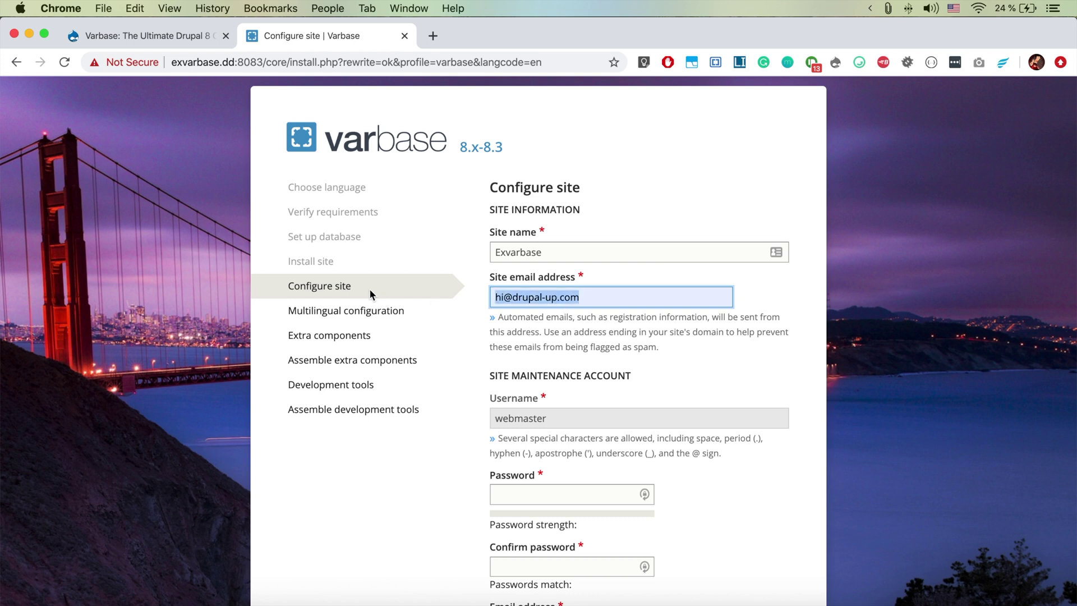
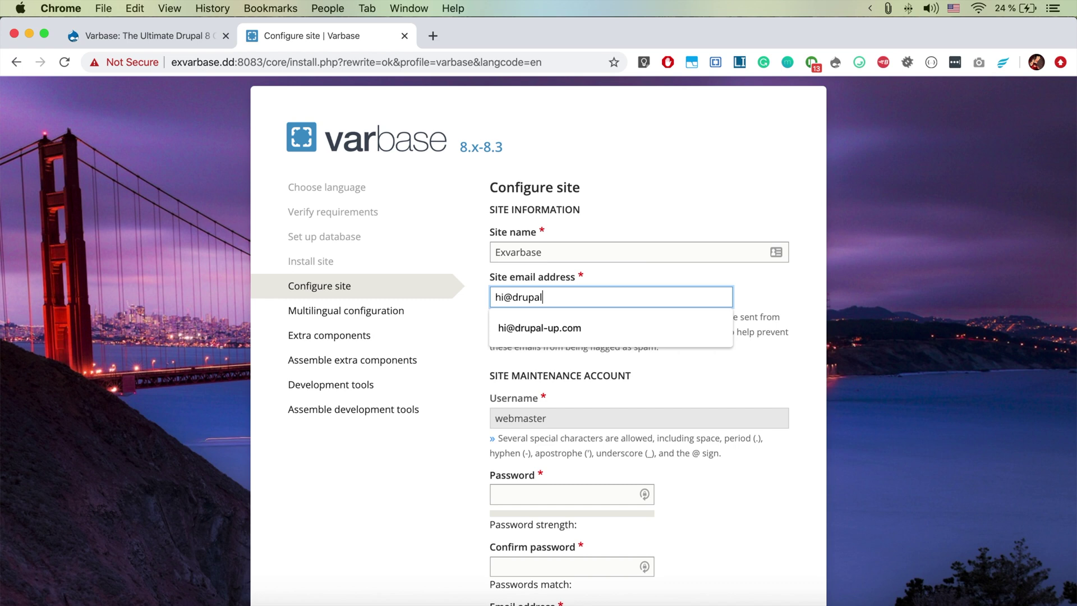
left_click(543, 329)
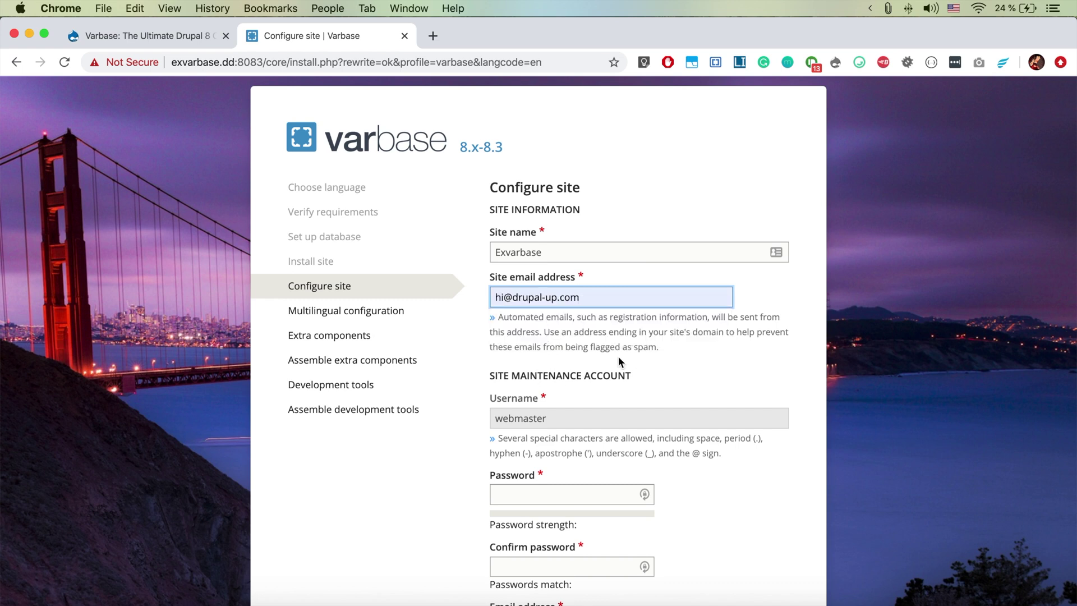
Enter and confirm the maintenance account password
scroll(577, 419, "down", 2)
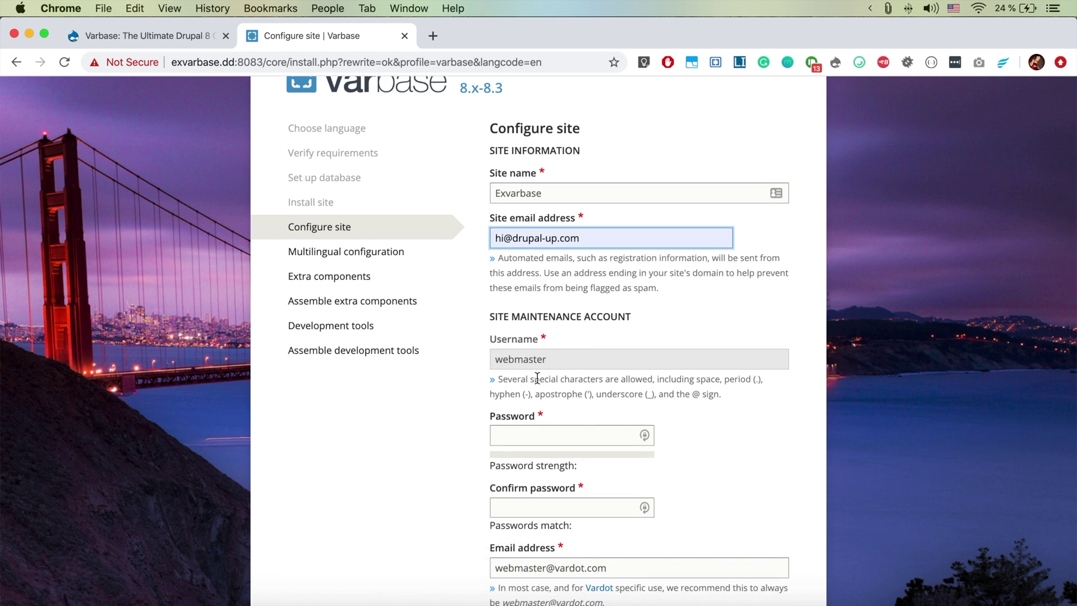
left_click(524, 437)
type("*********")
left_click(521, 501)
type("*********")
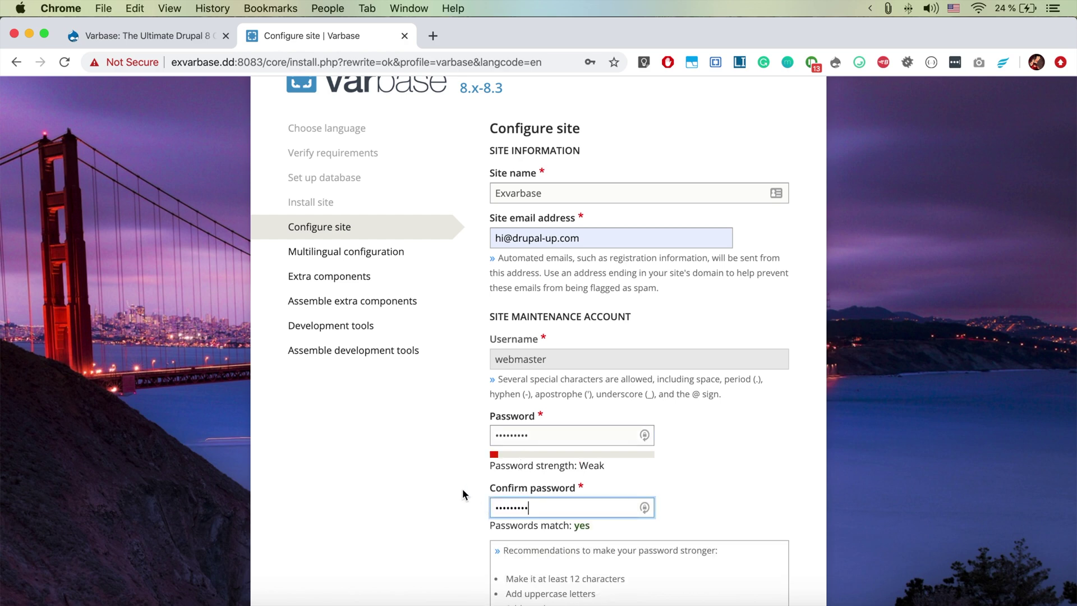
Replace the domain part of the maintenance account email address
scroll(462, 489, "down", 5)
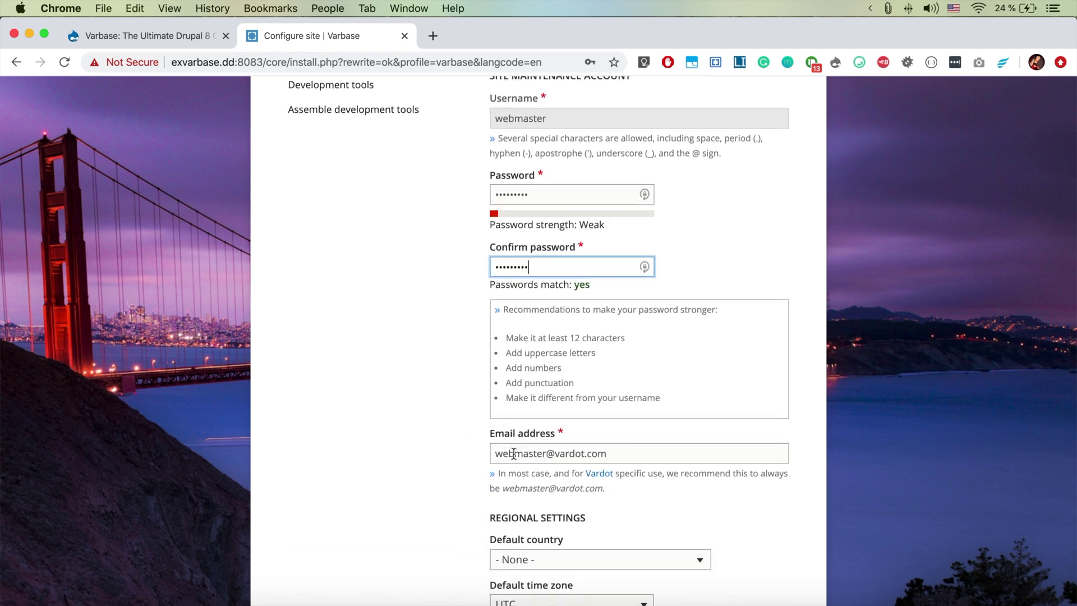
scroll(513, 453, "down", 3)
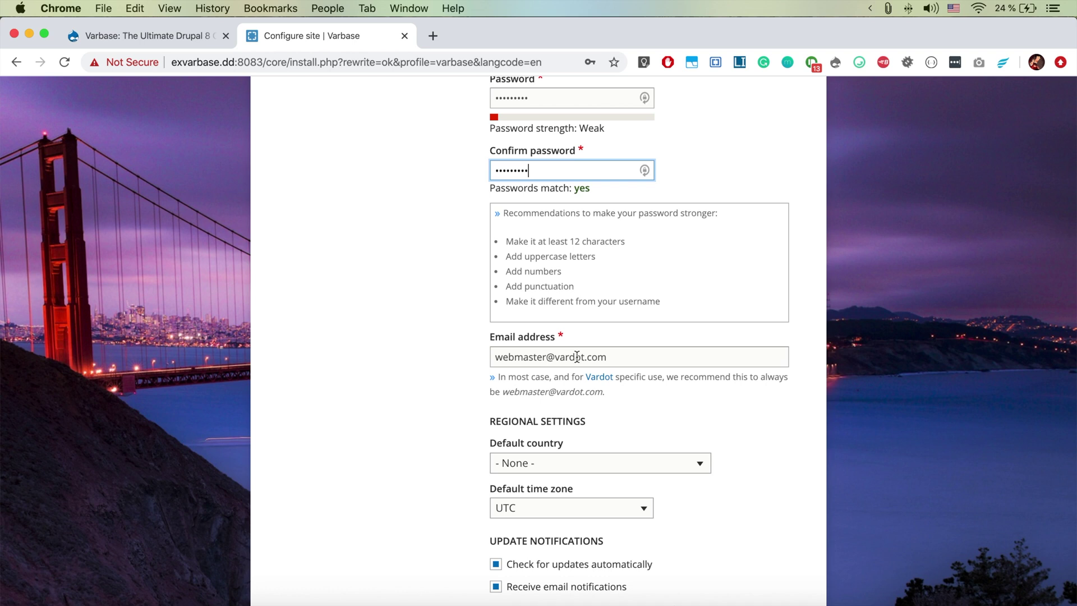
left_click(625, 354)
left_click_drag(625, 354, 559, 358)
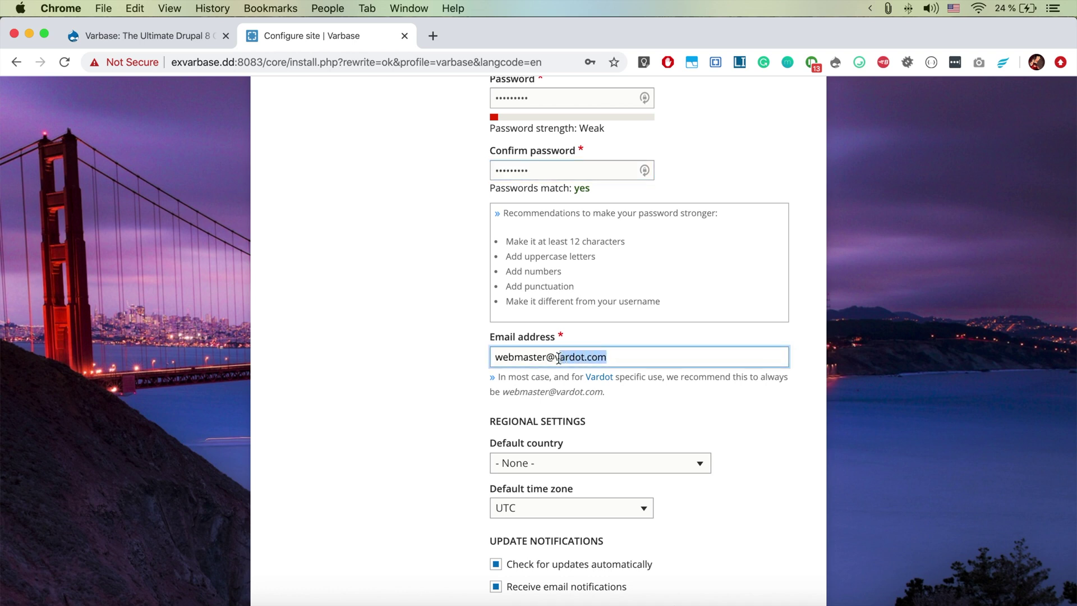
type("d")
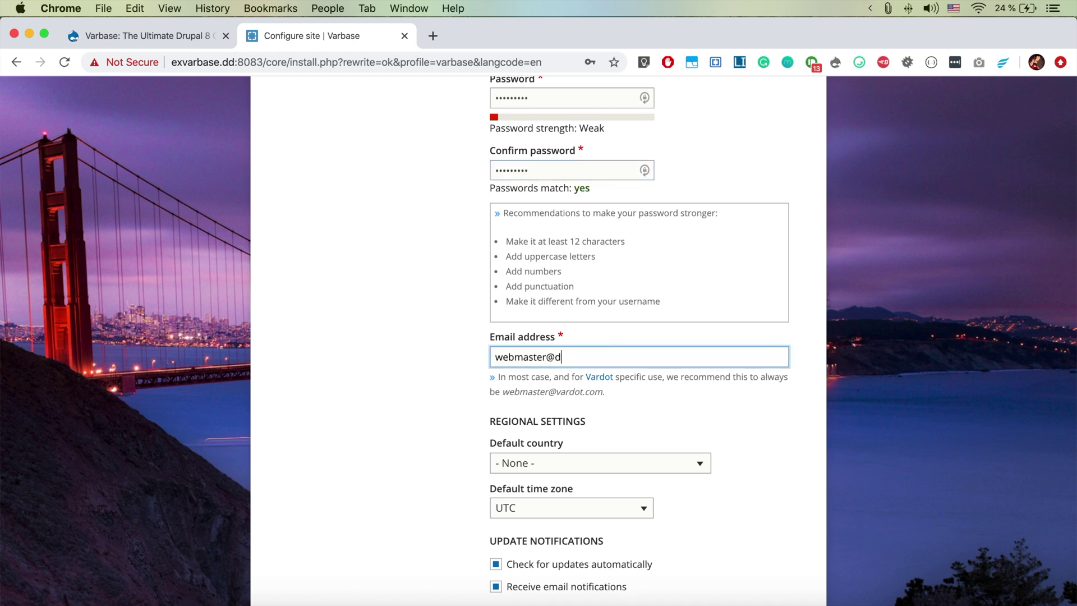
type("rupal-up.com")
Set default country Germany, time zone Berlin, and turn off automatic update checks
left_click(558, 469)
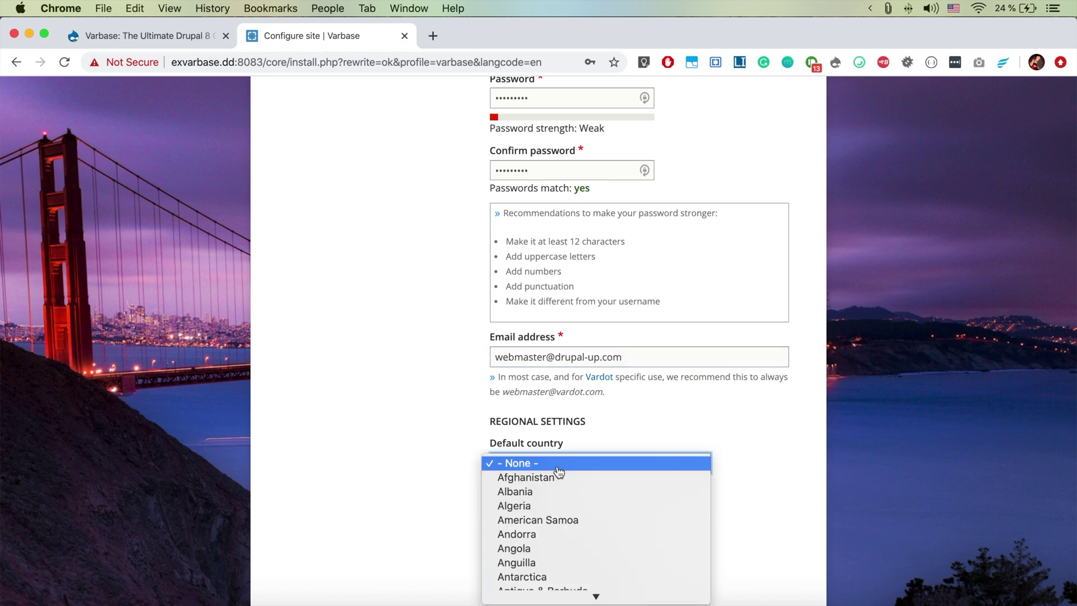
type("ger")
key("Return")
left_click(538, 507)
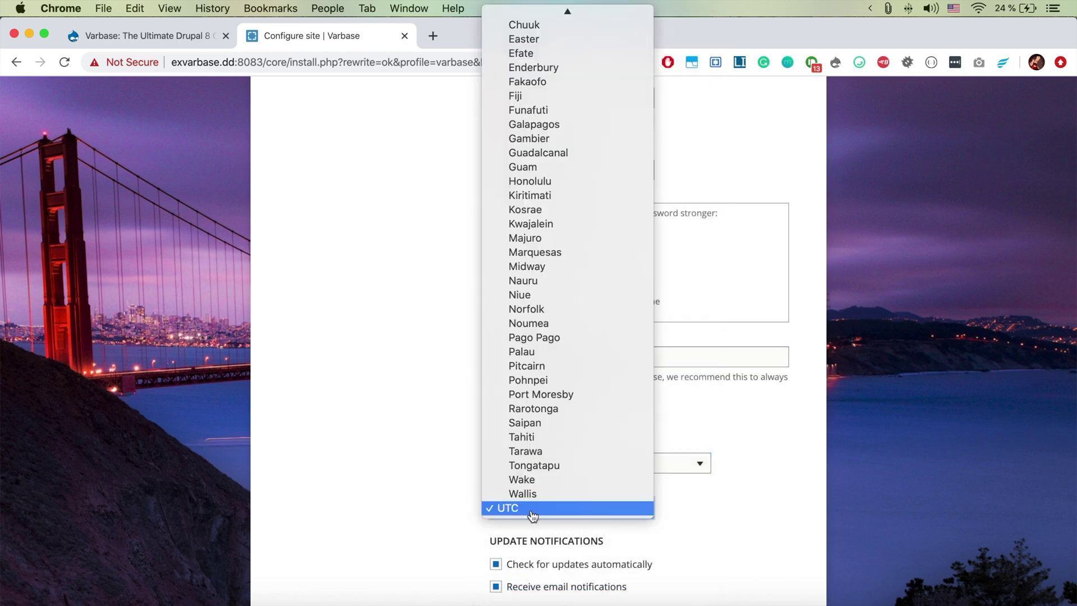
type("berl")
key("Return")
scroll(732, 537, "down", 4)
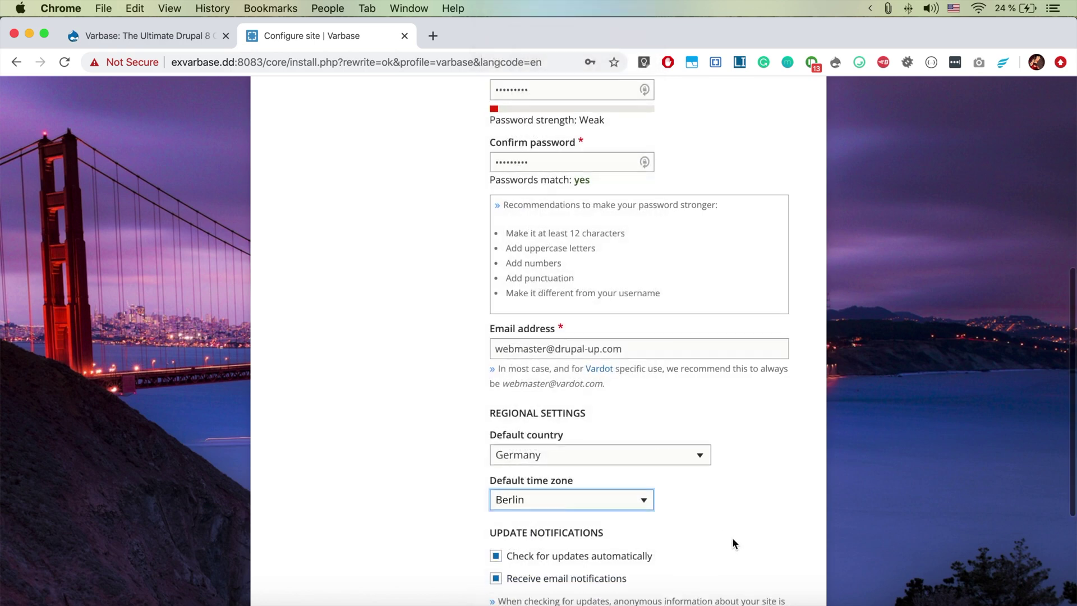
left_click(584, 461)
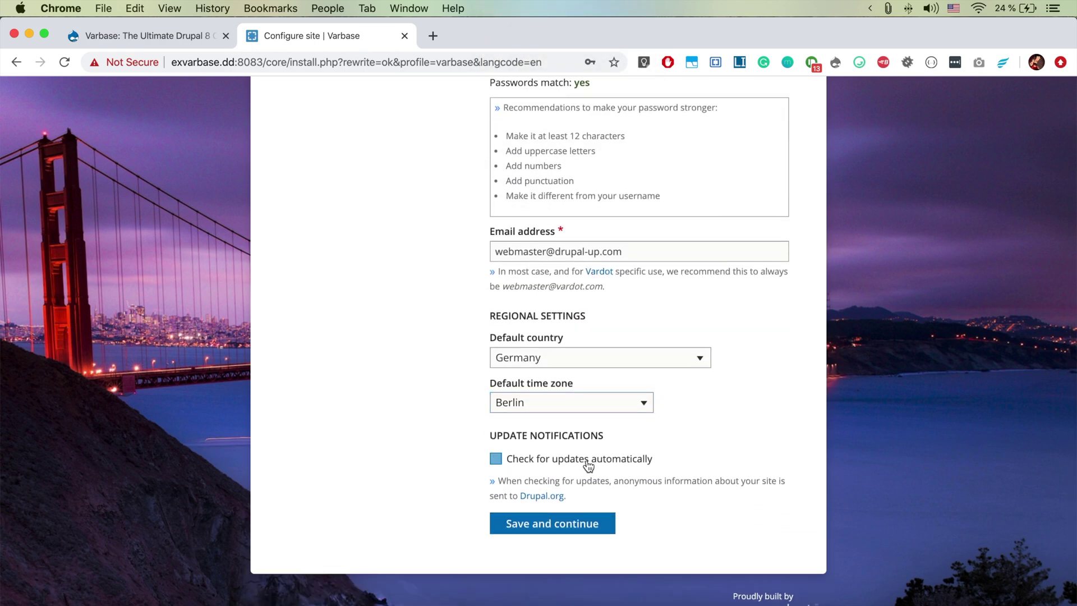
Save the configuration, leave Enable multiple languages unticked, and continue with English only
left_click(562, 524)
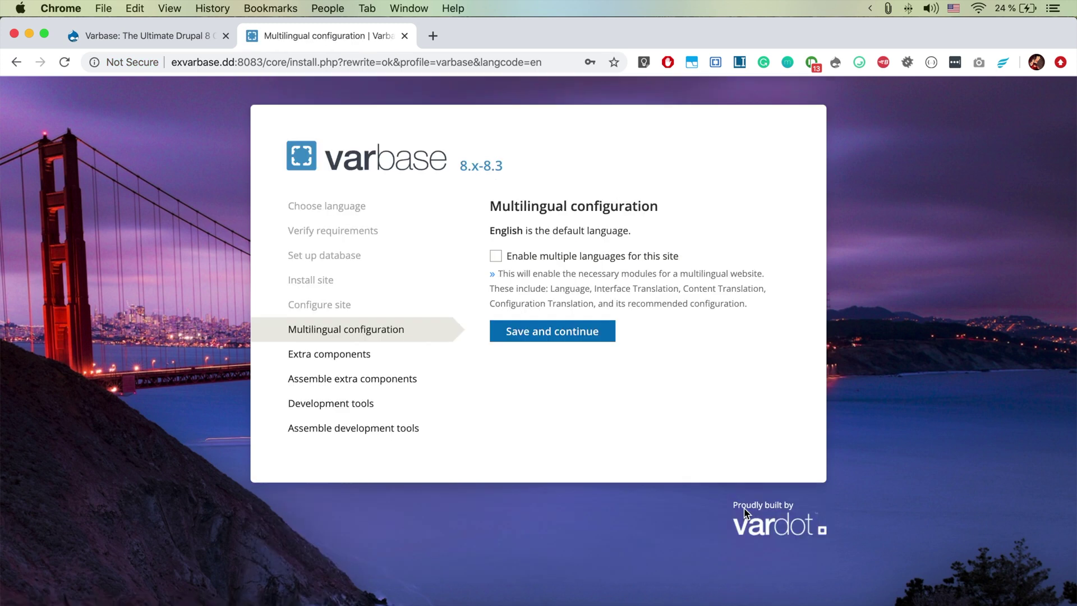
left_click(528, 262)
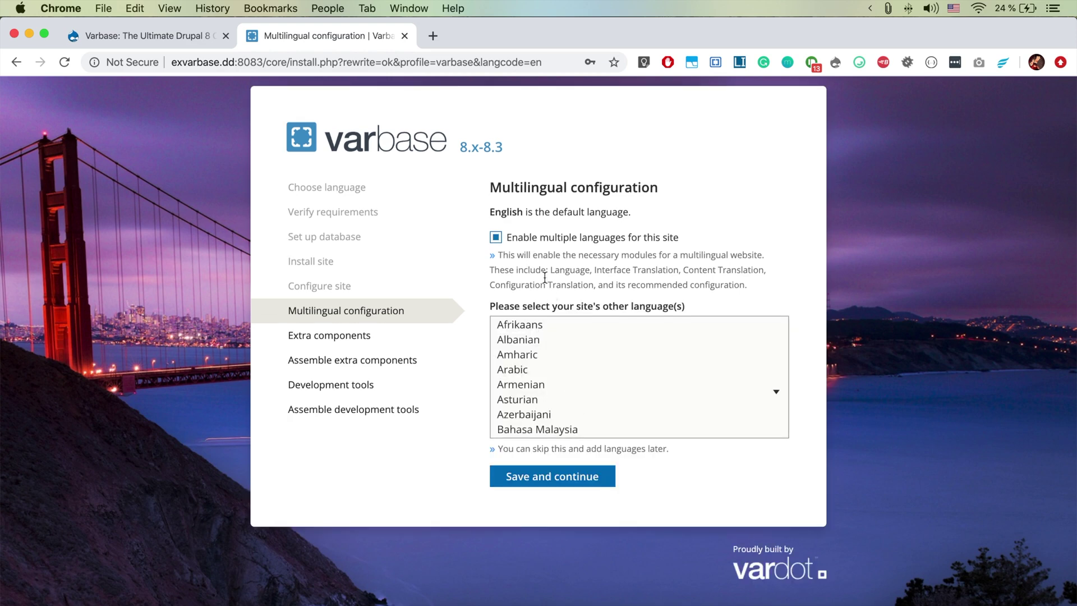
left_click(524, 240)
left_click(553, 334)
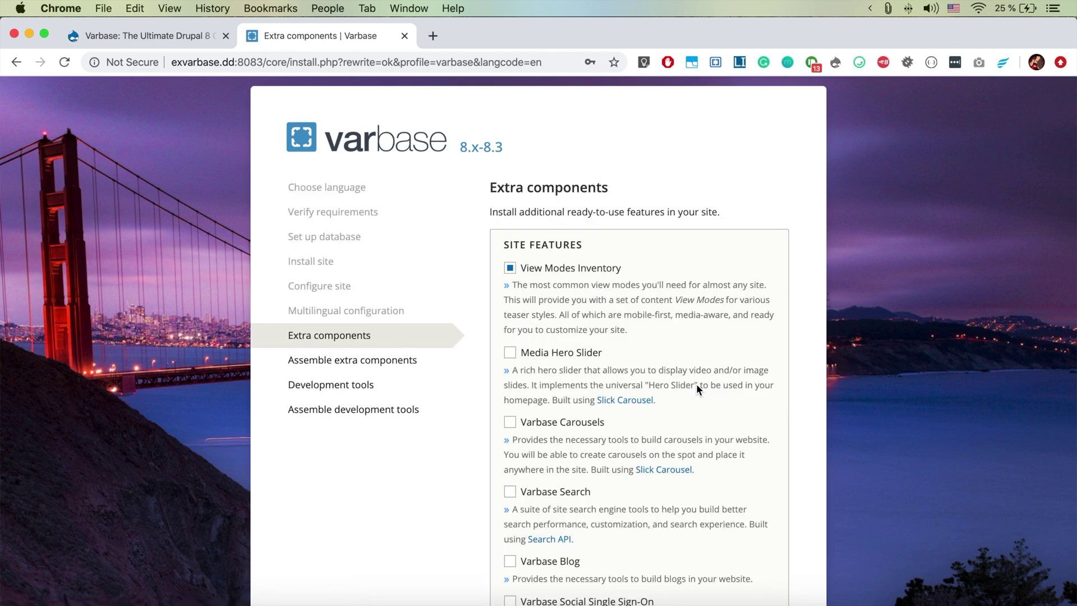
Tick the Media Hero Slider, Varbase Search, Varbase Blog and Social Single Sign-On features
scroll(697, 387, "down", 3)
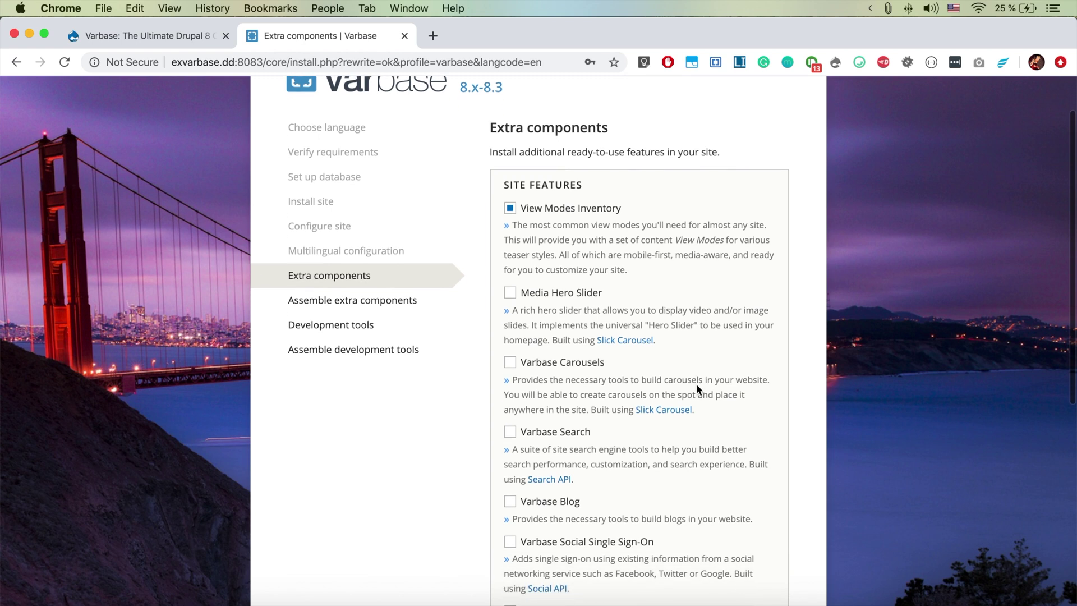
scroll(695, 383, "up", 2)
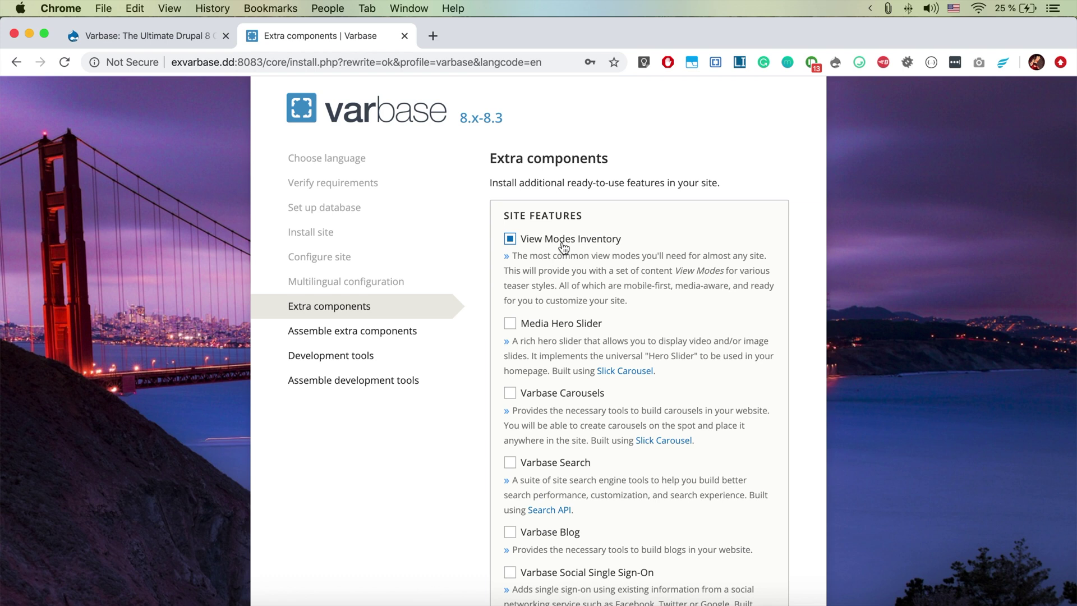
scroll(563, 247, "down", 4)
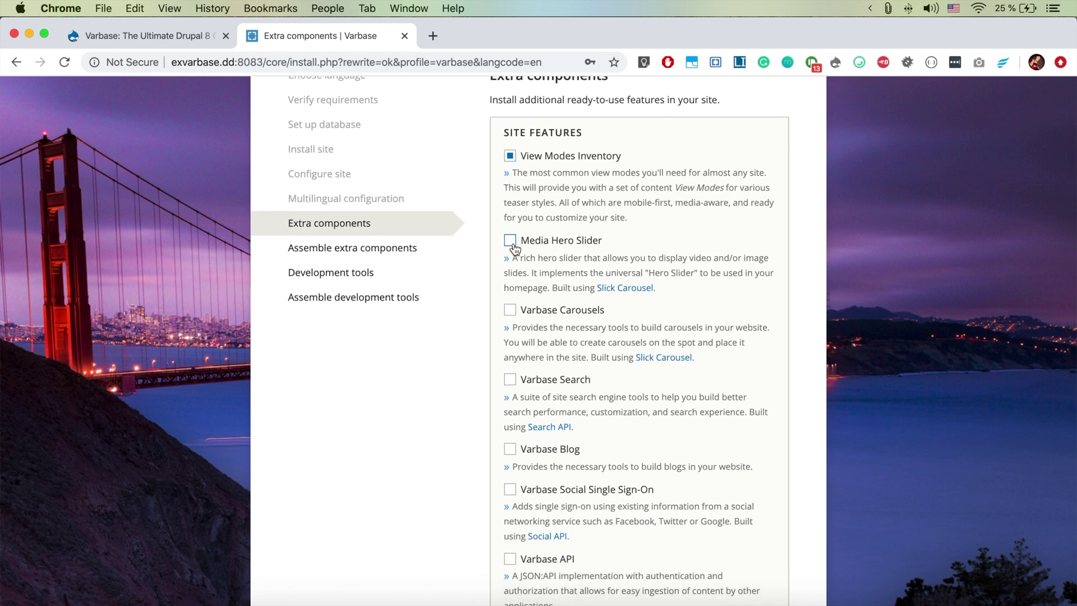
left_click(511, 242)
scroll(509, 311, "down", 3)
left_click(509, 303)
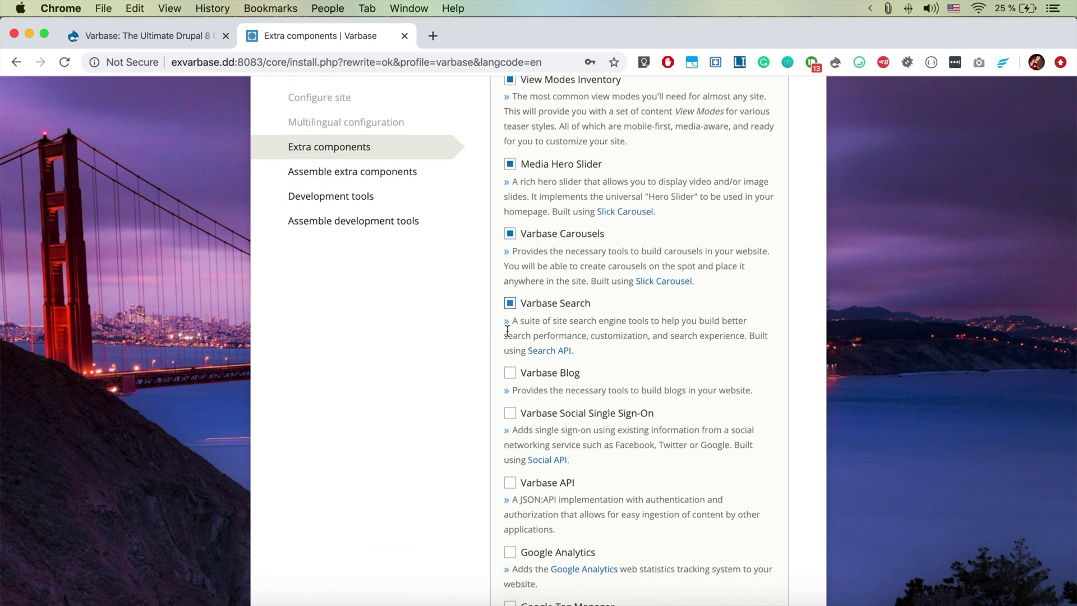
left_click(509, 373)
left_click(509, 412)
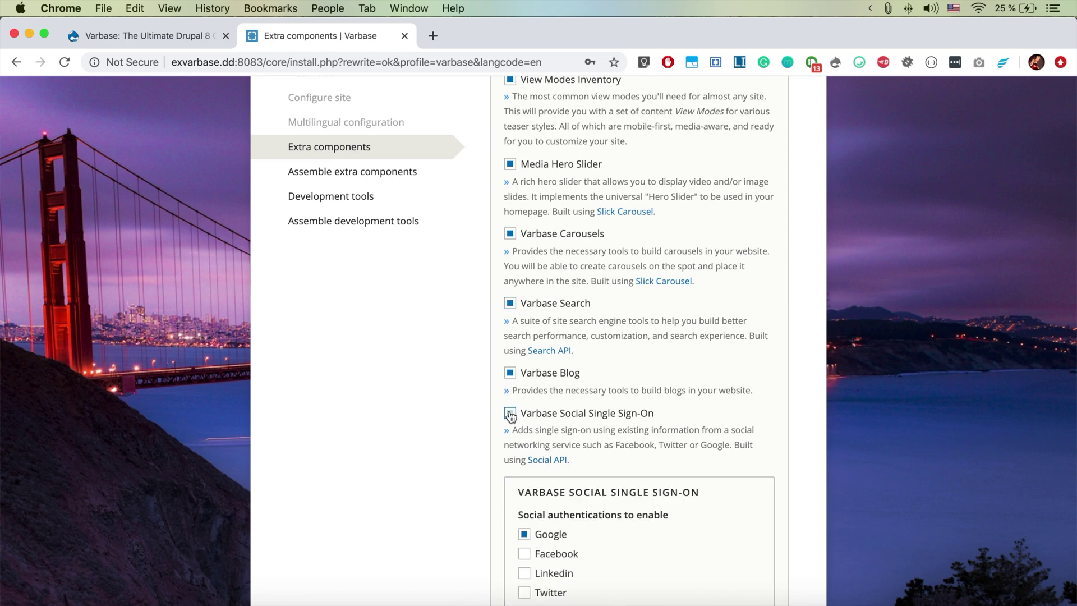
Add Varbase API and Google Tag Manager, untick Social Single Sign-On, and assemble
scroll(511, 416, "down", 2)
scroll(510, 416, "down", 9)
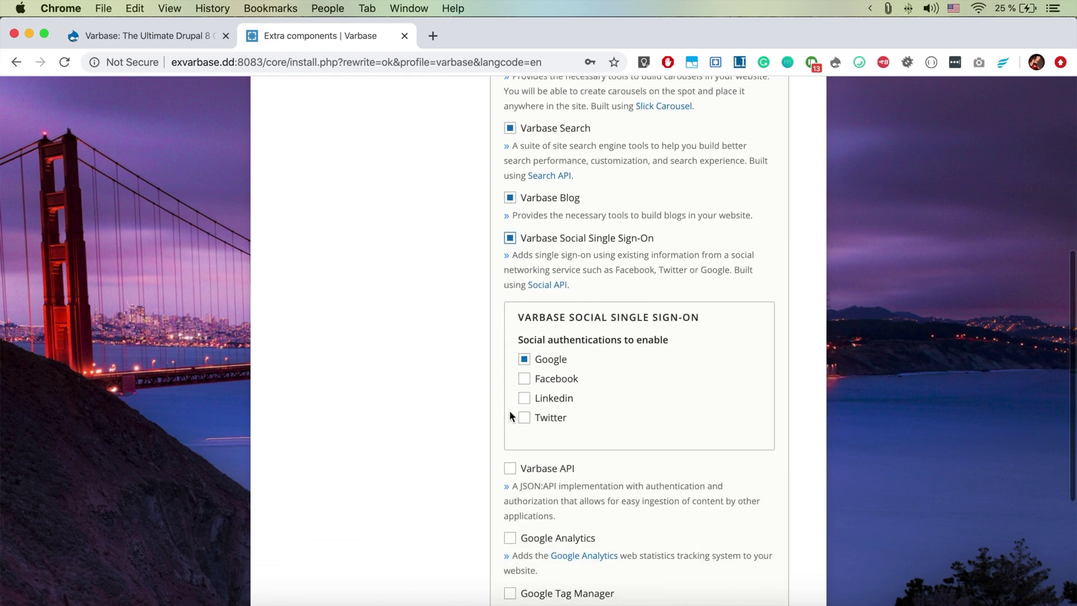
left_click(509, 326)
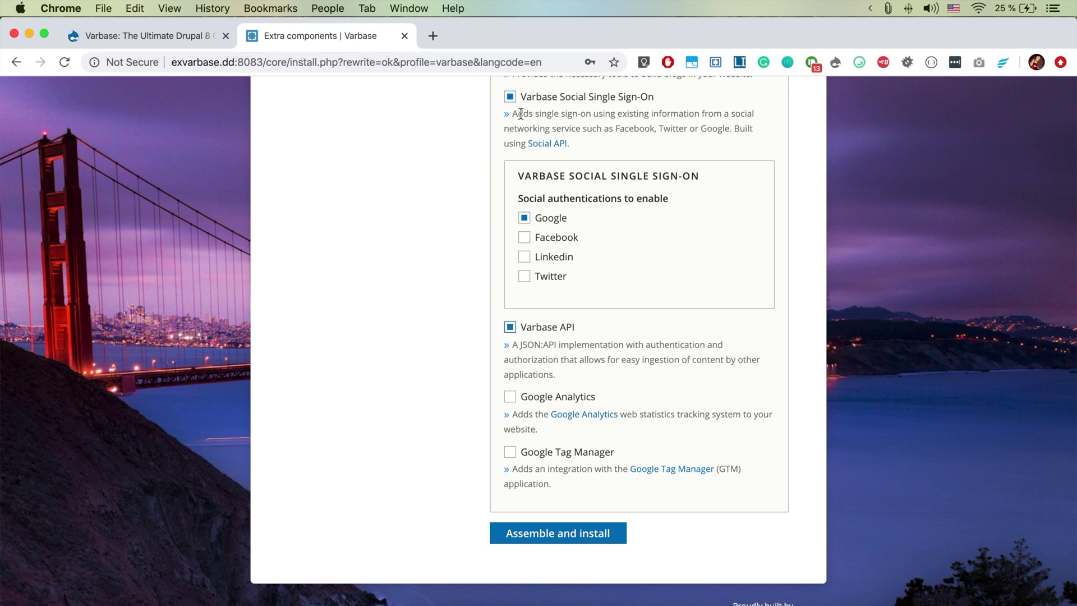
left_click(509, 98)
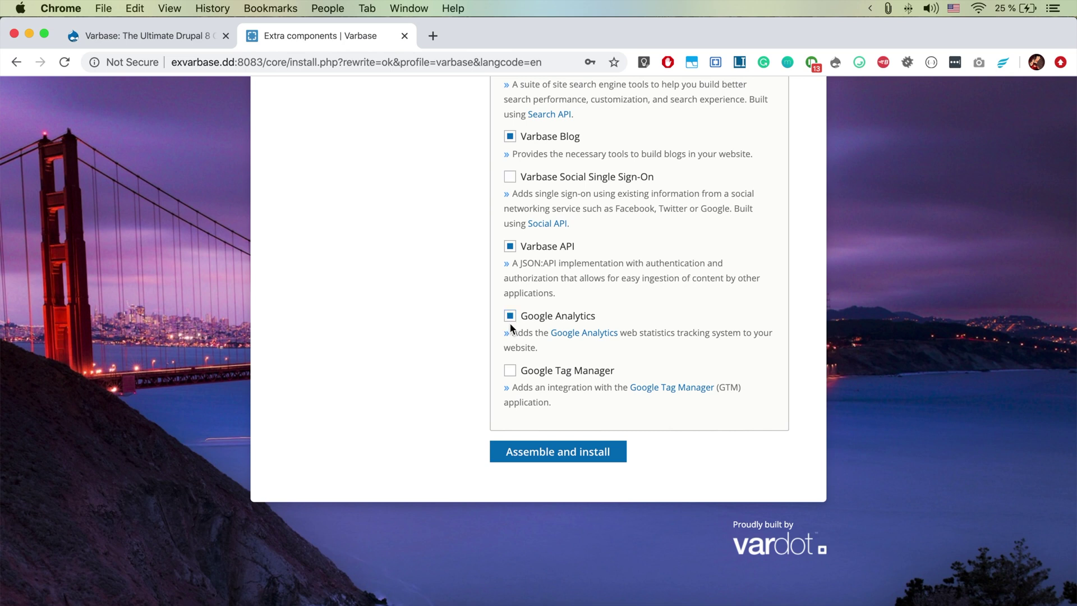
left_click(510, 371)
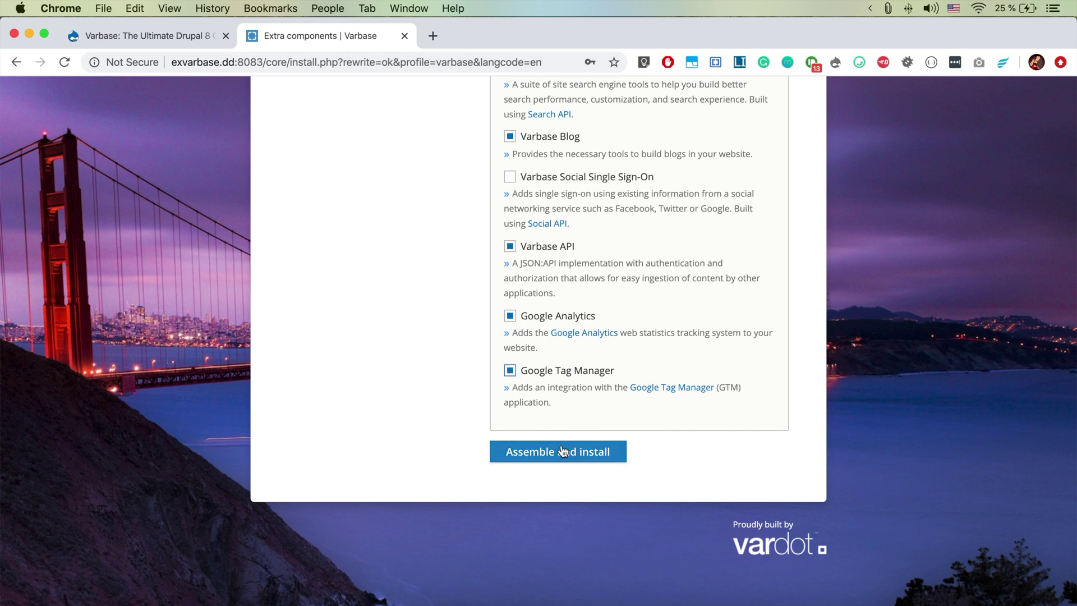
left_click(512, 452)
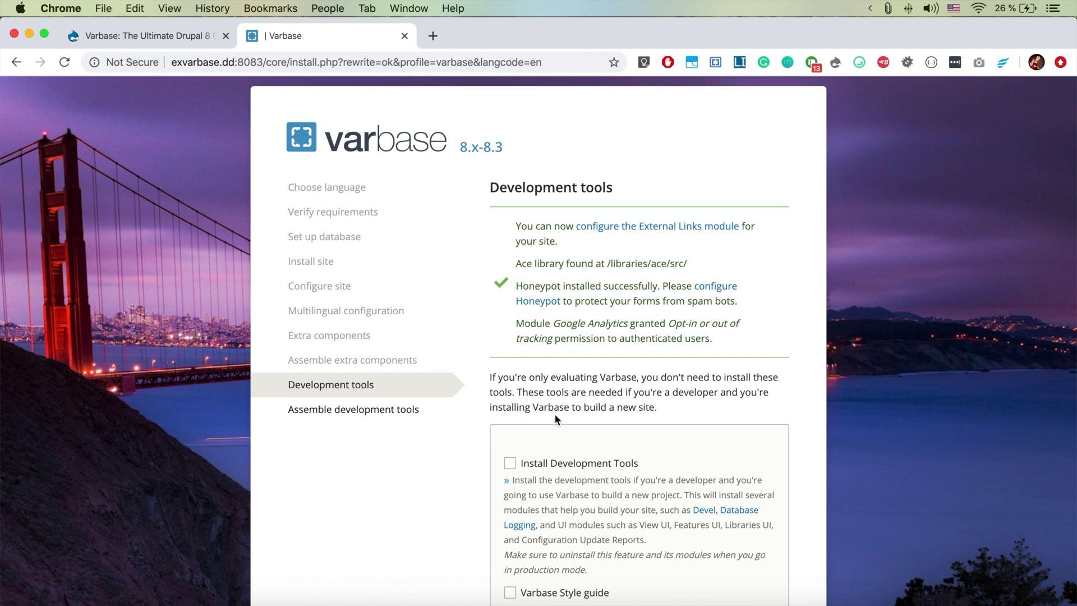
Include Development Tools with Error messages None and the Varbase Style guide, then continue
scroll(590, 463, "down", 1)
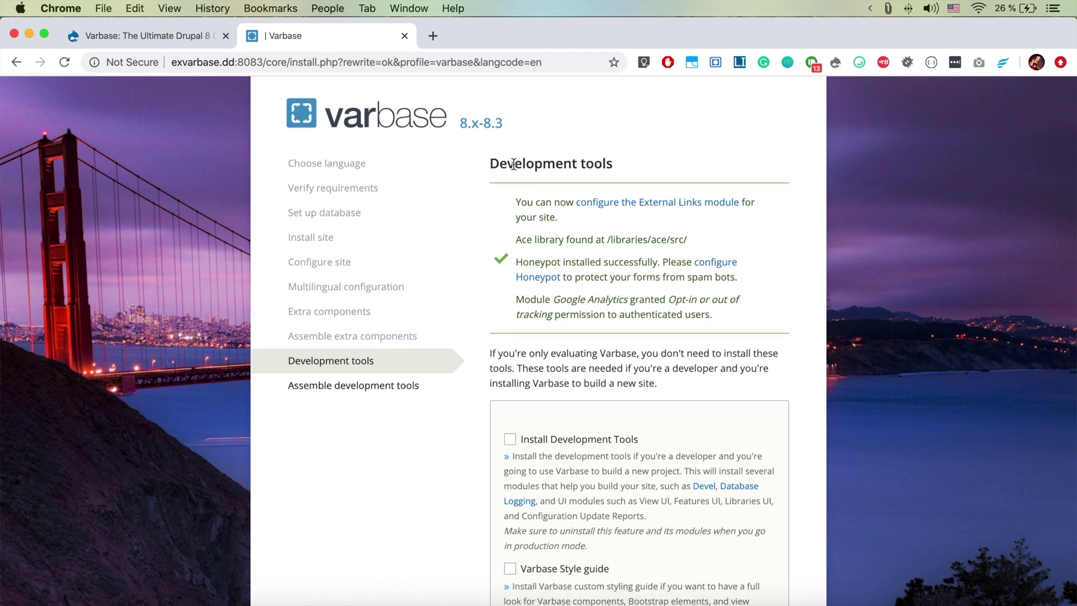
scroll(565, 234, "down", 5)
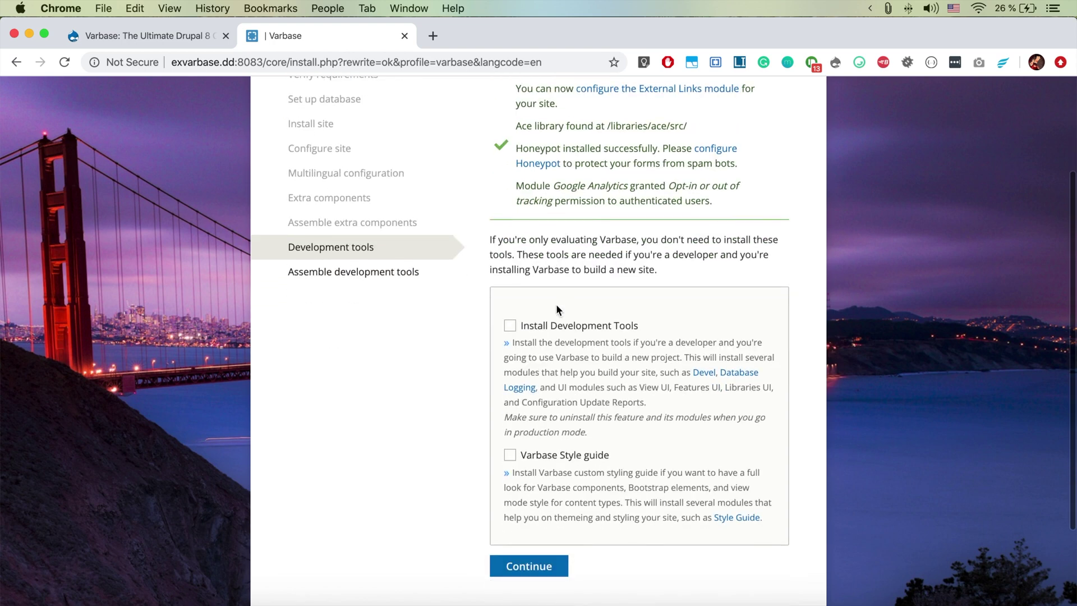
left_click(550, 327)
scroll(552, 404, "down", 6)
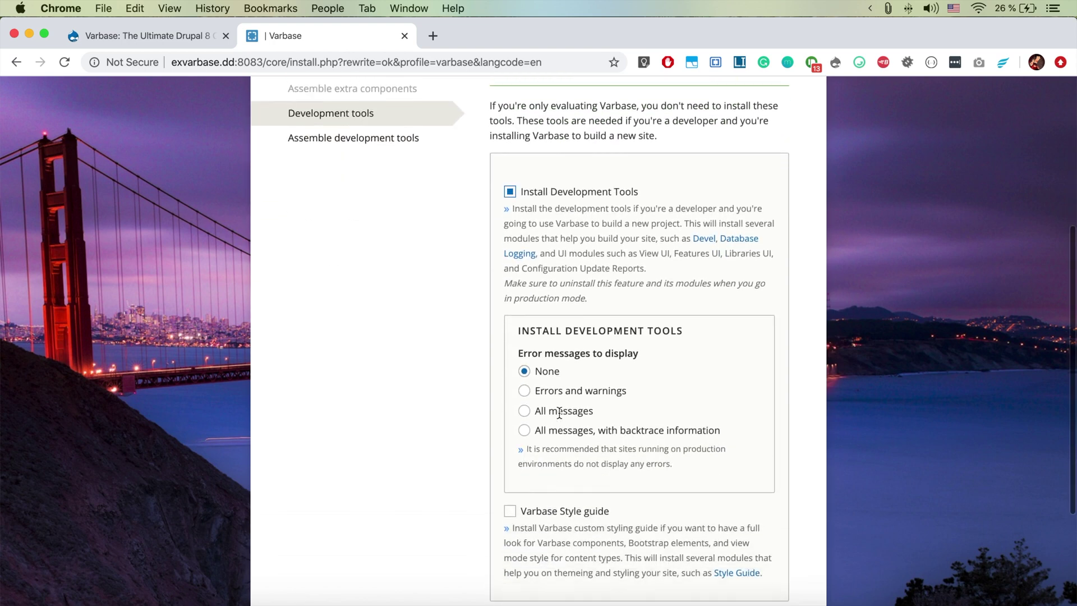
scroll(566, 498, "down", 2)
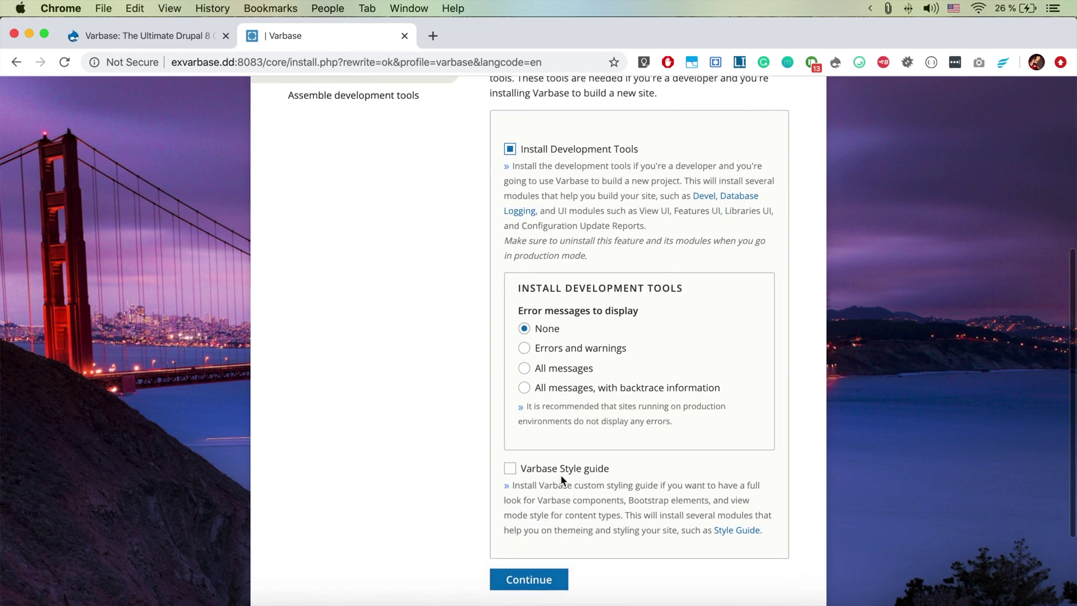
scroll(558, 512, "down", 2)
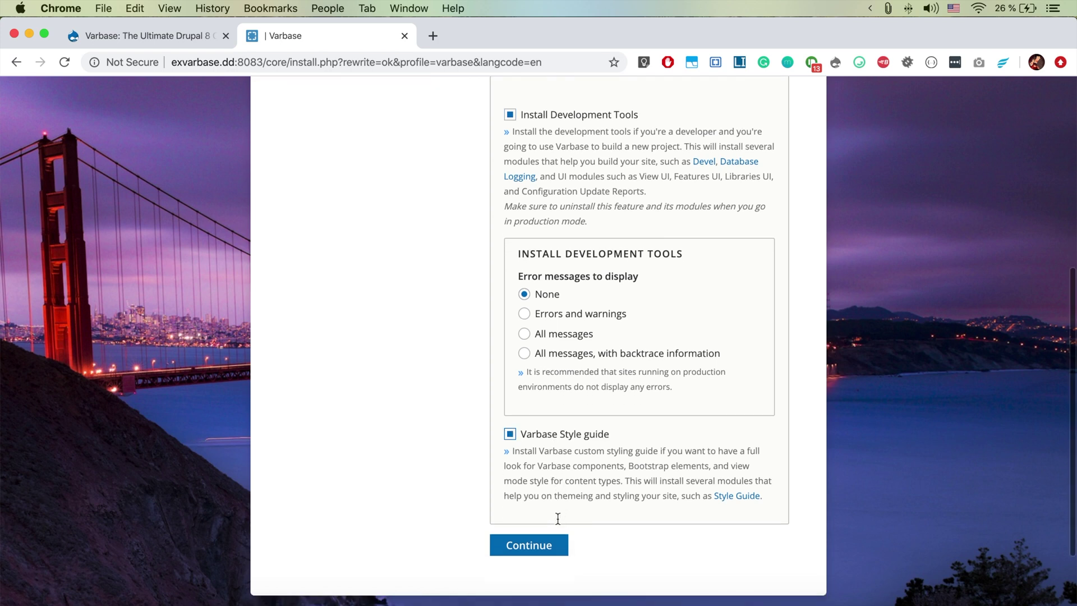
left_click(549, 552)
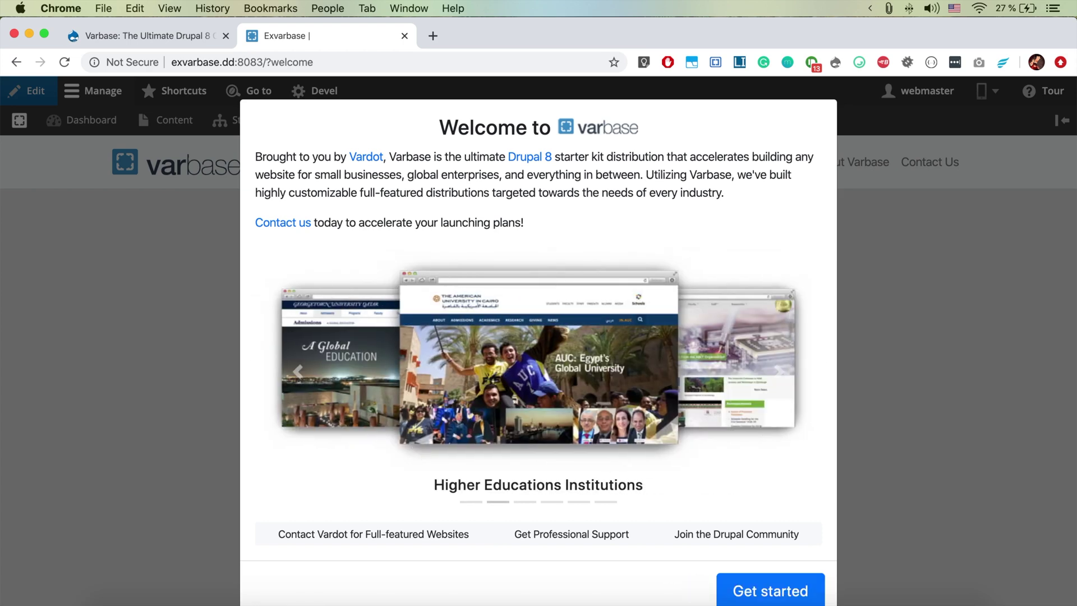
Dismiss the Varbase welcome screen with Get started and scroll through the new homepage
left_click(754, 599)
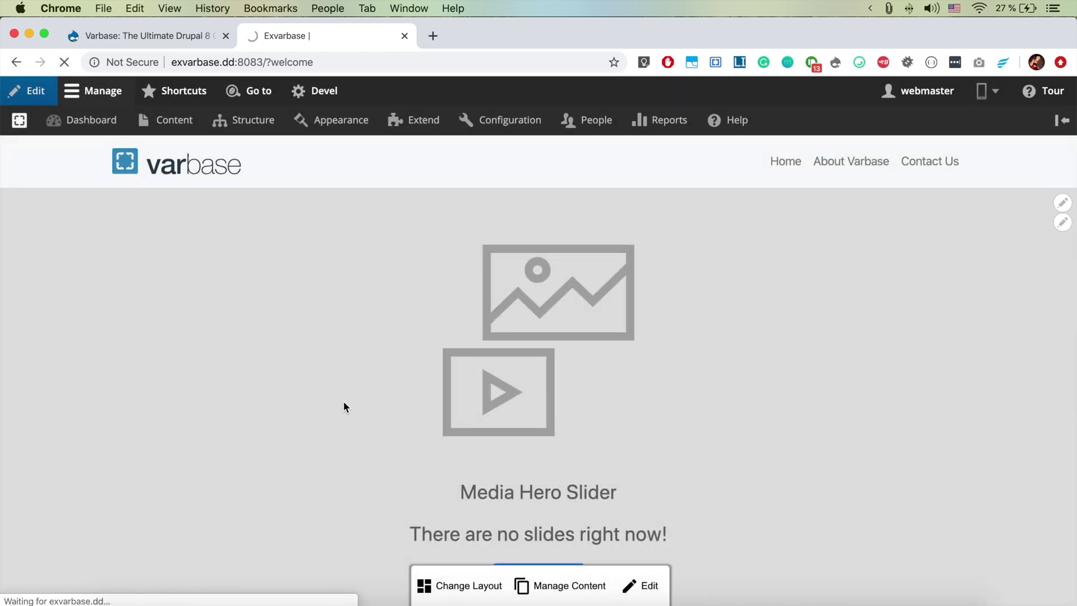
scroll(343, 406, "down", 3)
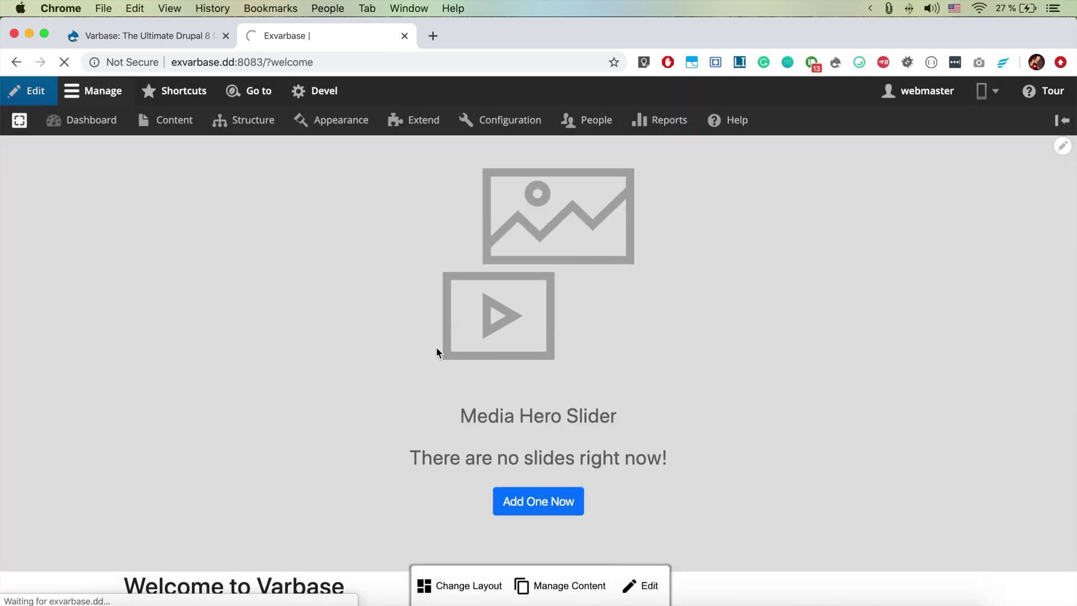
scroll(406, 345, "down", 2)
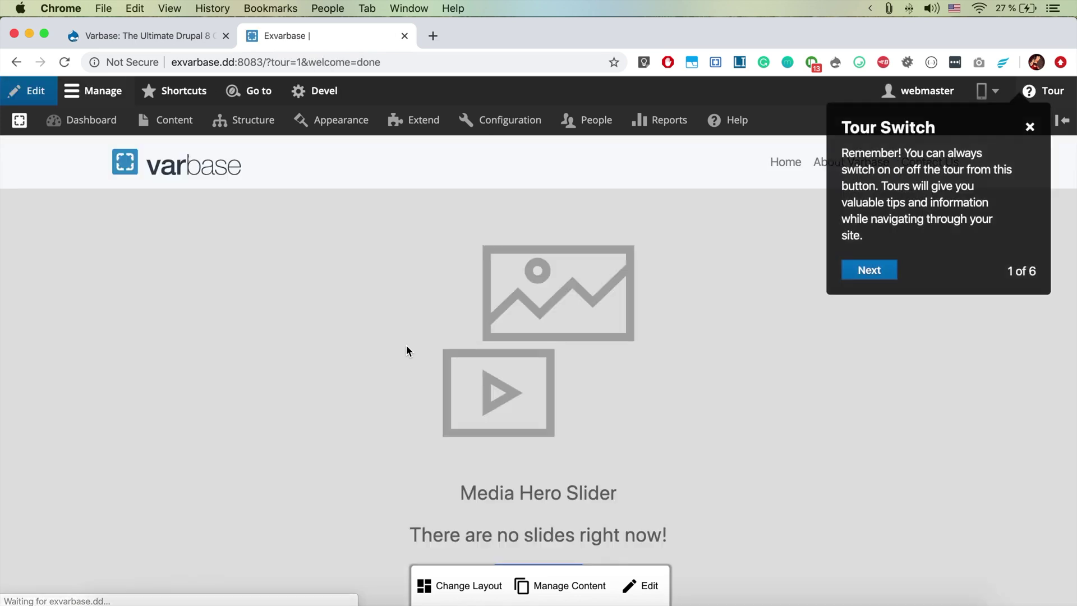
scroll(406, 344, "up", 3)
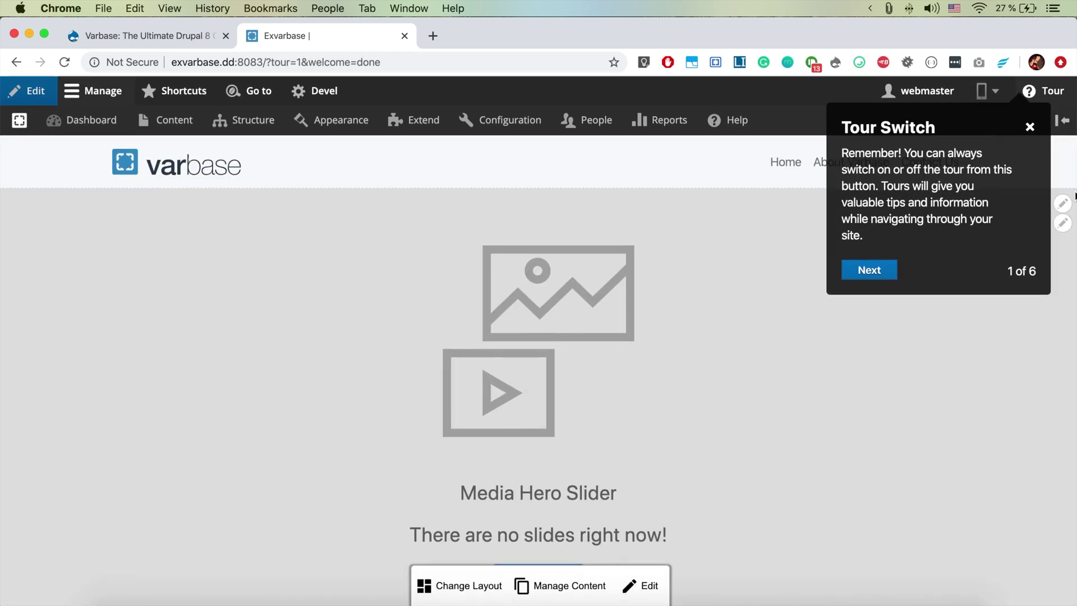
Close the Tour Switch tip and open the Create Hero slider form from the empty Media Hero Slider
left_click(1030, 128)
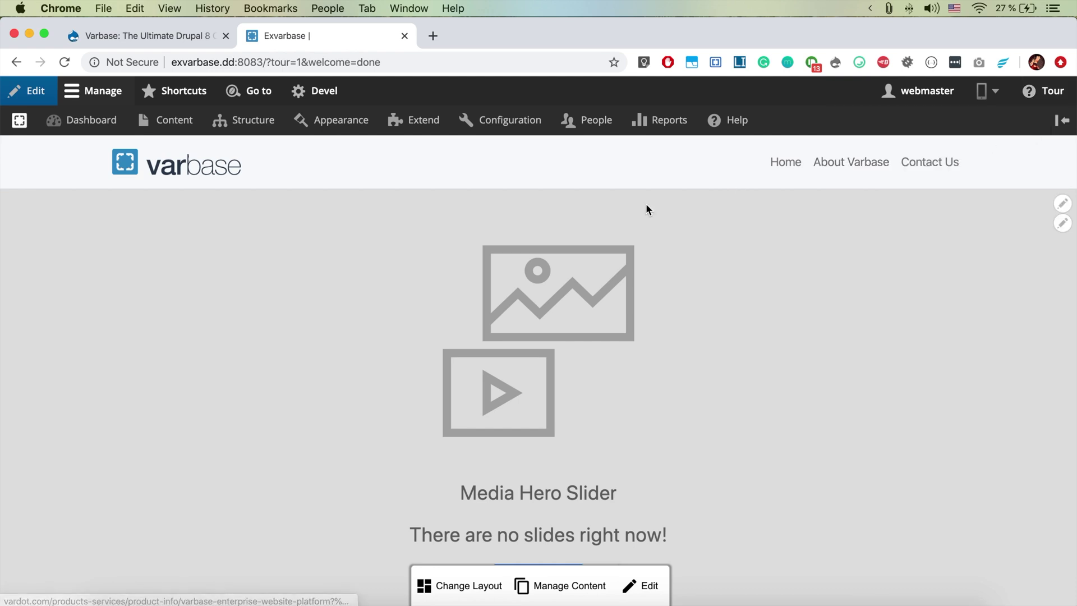
scroll(424, 322, "down", 4)
scroll(424, 326, "up", 4)
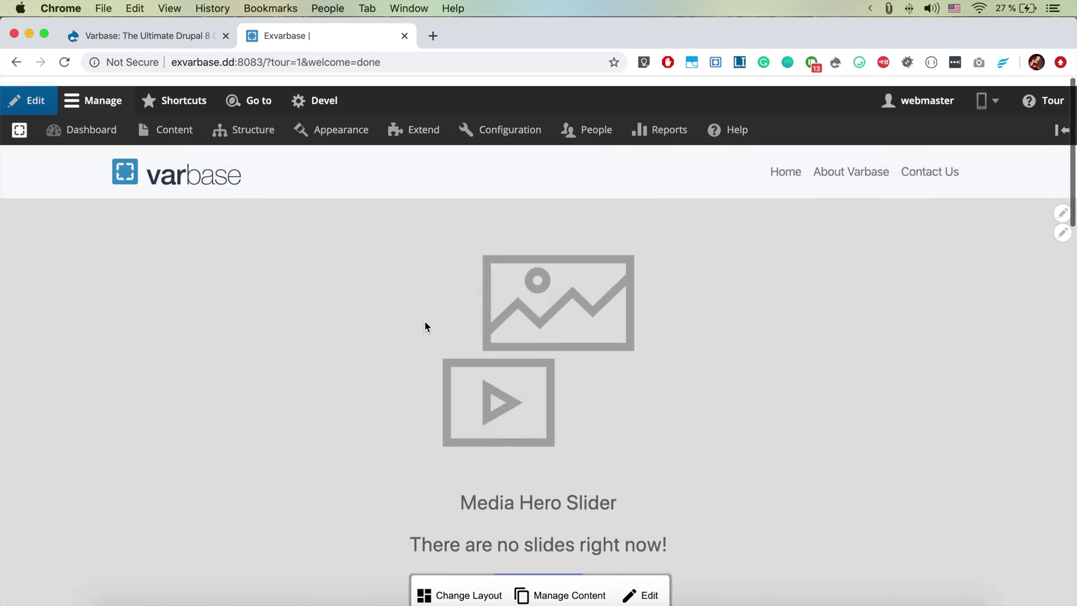
scroll(424, 327, "down", 2)
scroll(425, 325, "up", 2)
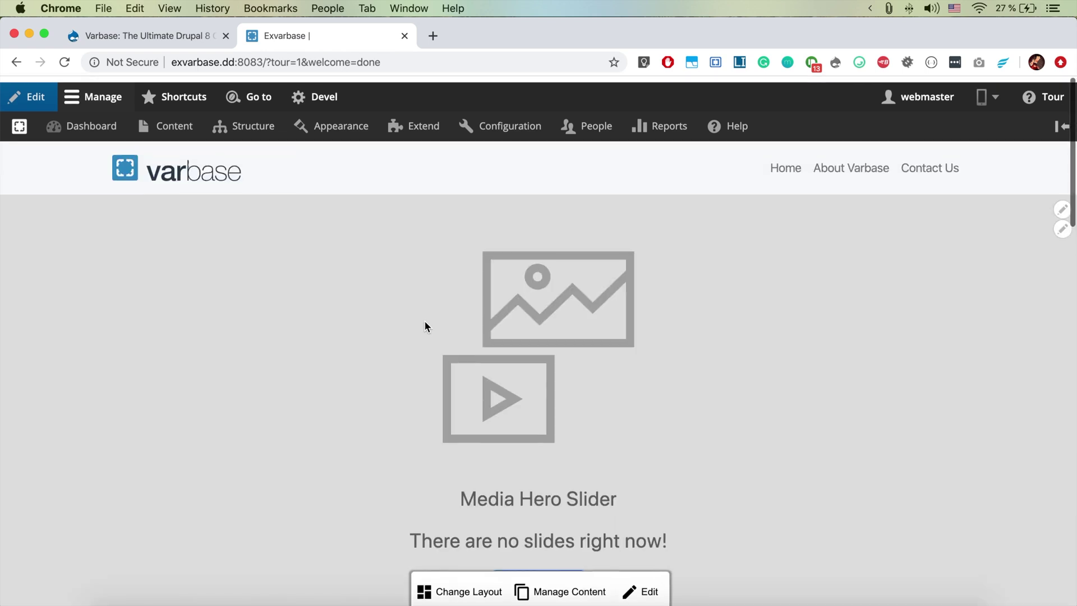
scroll(424, 326, "down", 5)
scroll(424, 325, "up", 1)
scroll(424, 325, "up", 2)
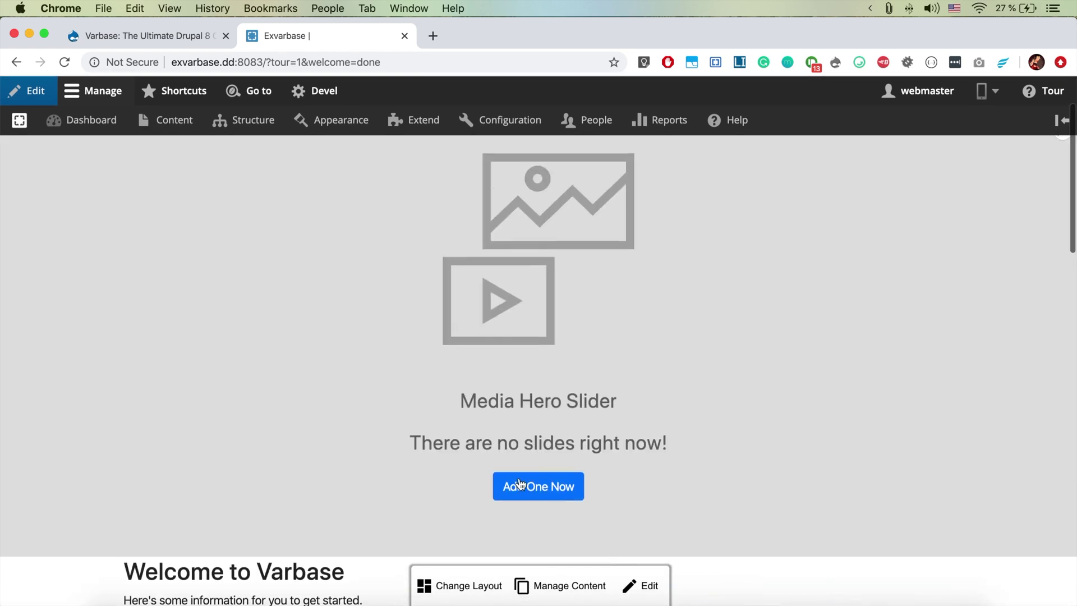
left_click(542, 491)
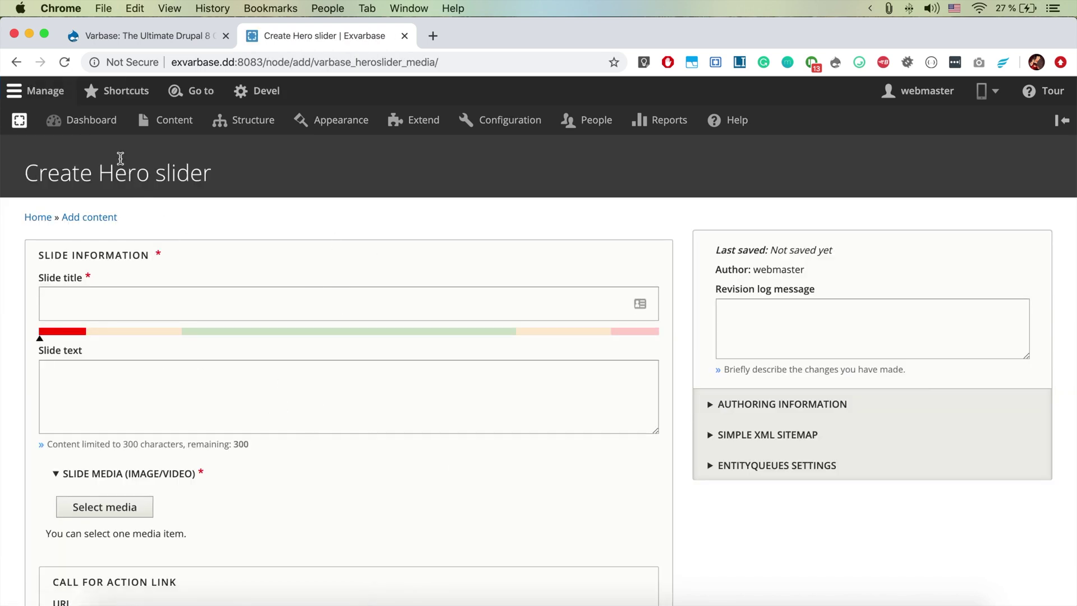
View the site's four content types under Structure, then open the empty Content overview
mouse_move(177, 132)
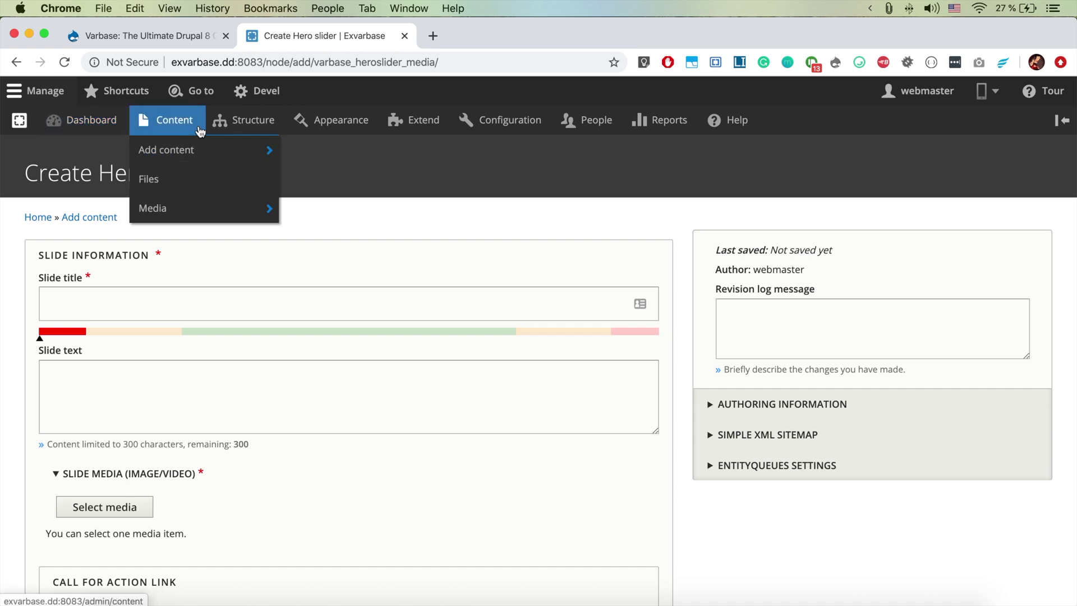
left_click(239, 126)
mouse_move(317, 258)
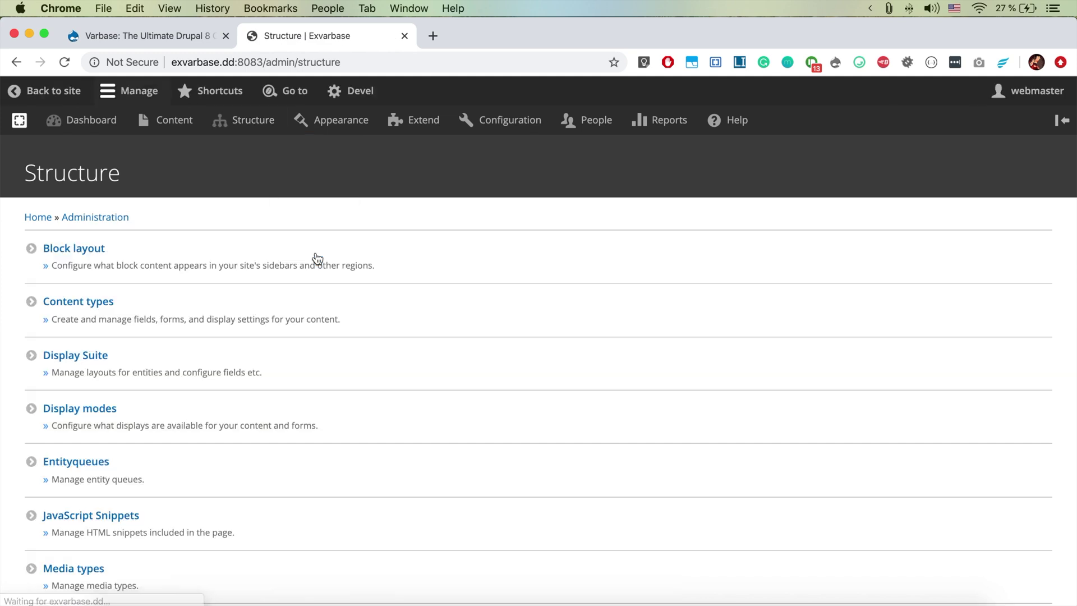
scroll(163, 383, "down", 2)
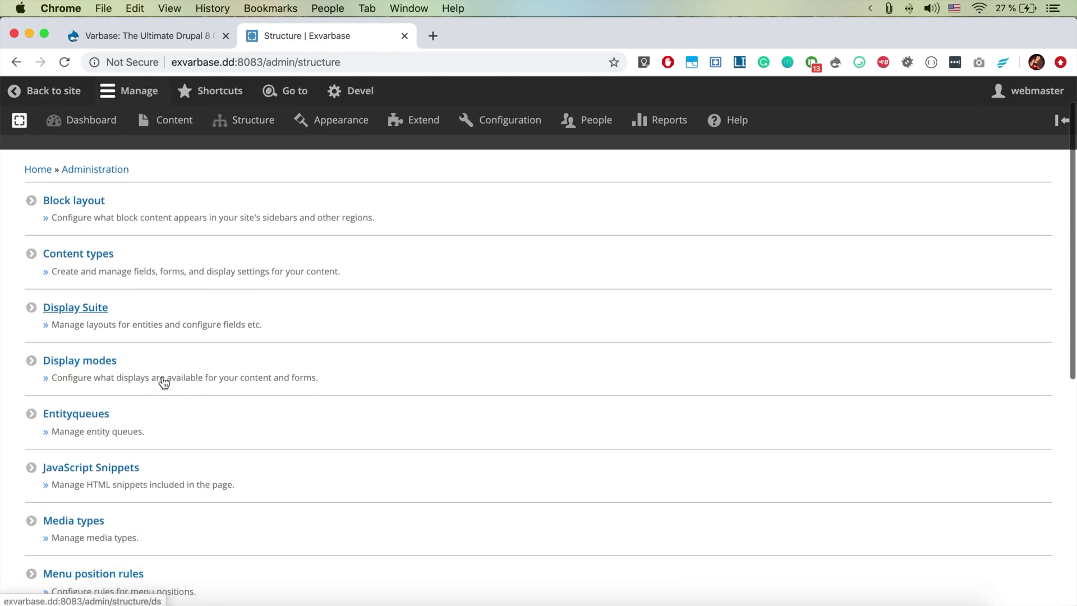
left_click(144, 272)
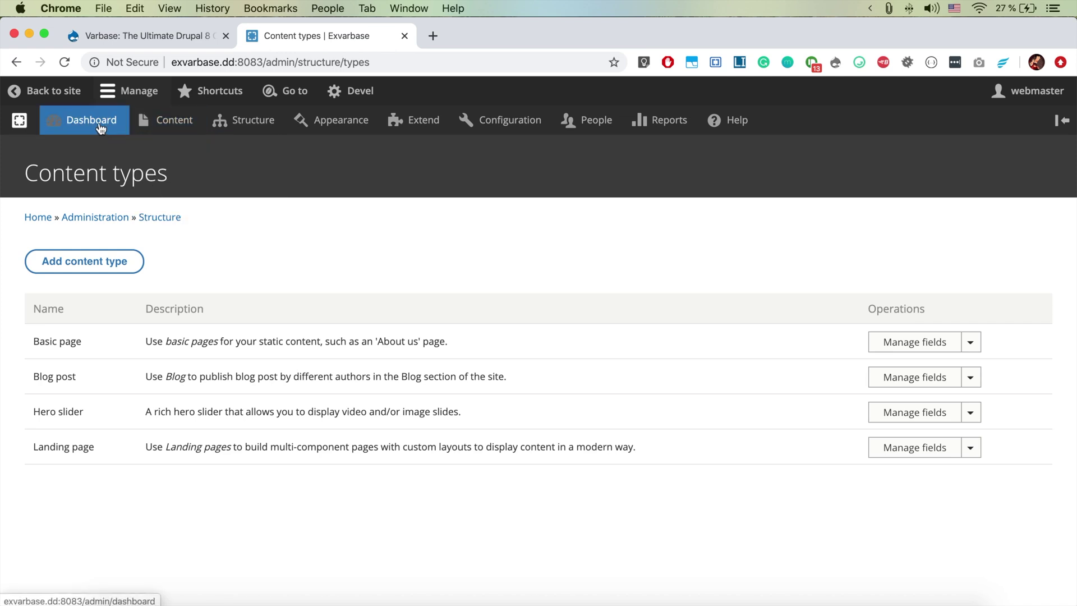
left_click(162, 133)
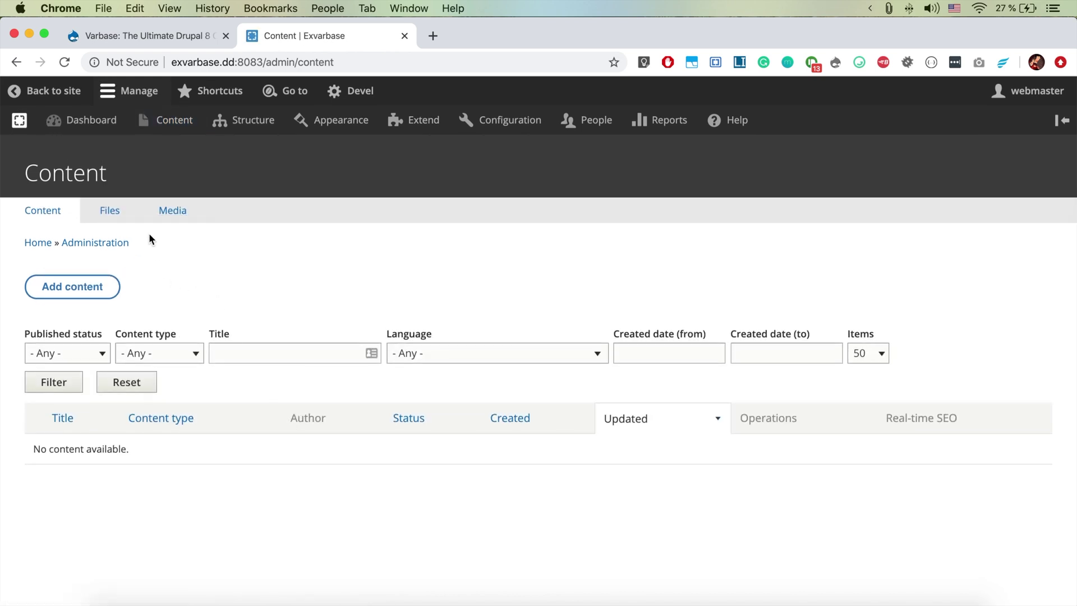
Check the empty Media listing, then open the admin Dashboard and scroll its panels
left_click(174, 217)
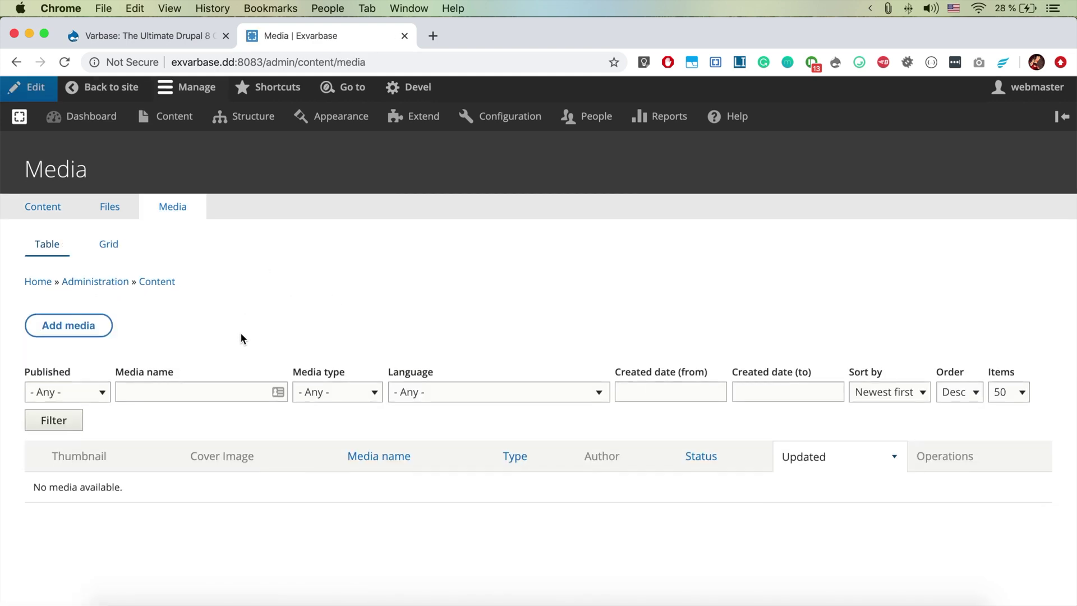
left_click(100, 117)
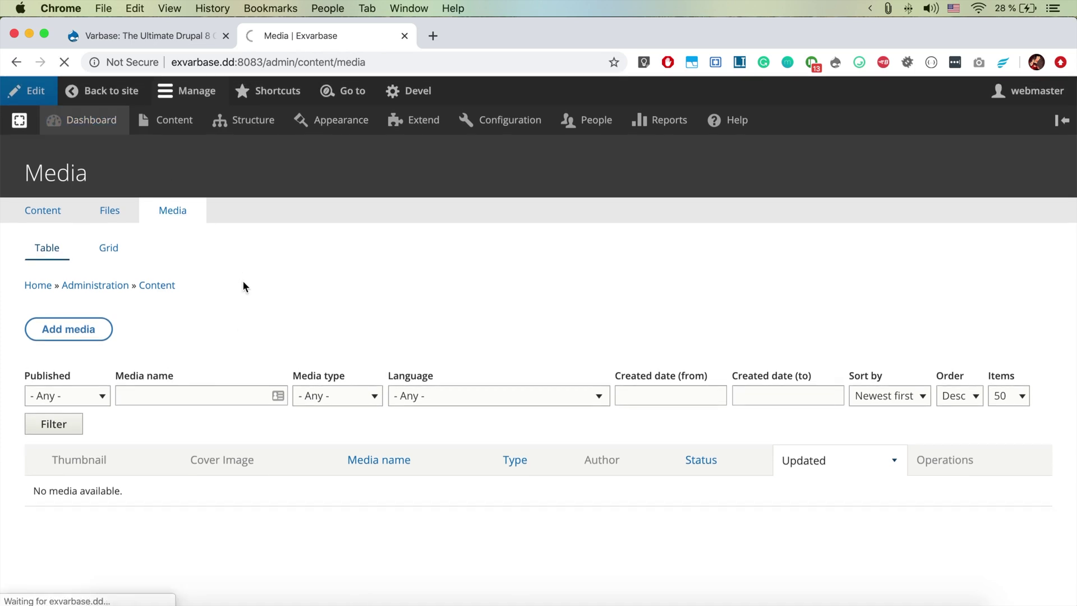
scroll(242, 286, "down", 5)
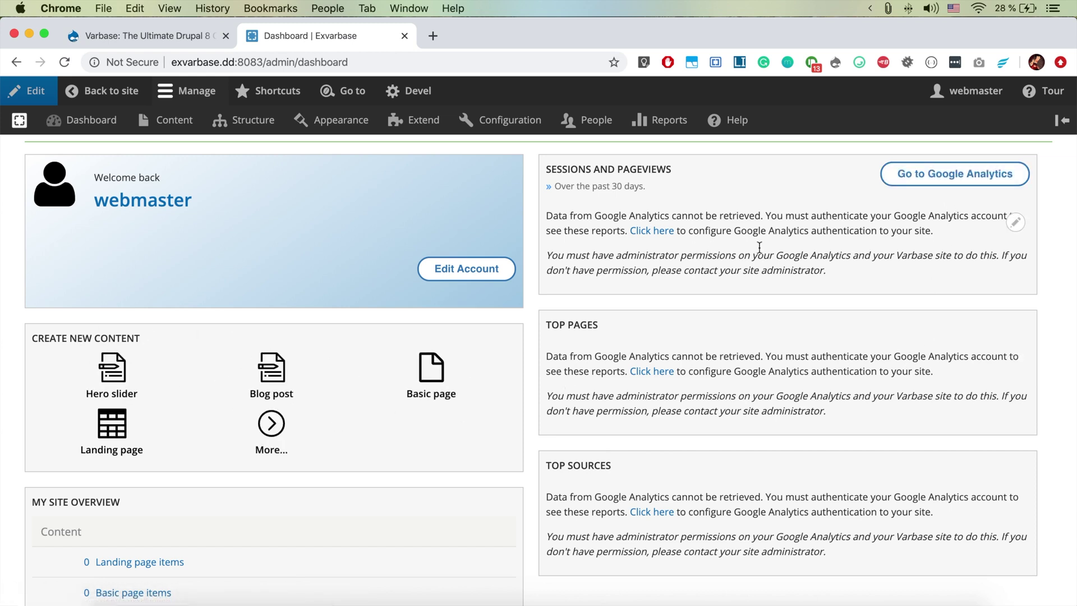
Scroll through the Dashboard's shortcuts and site overview panels
scroll(750, 232, "down", 1)
scroll(750, 232, "down", 3)
scroll(752, 235, "up", 5)
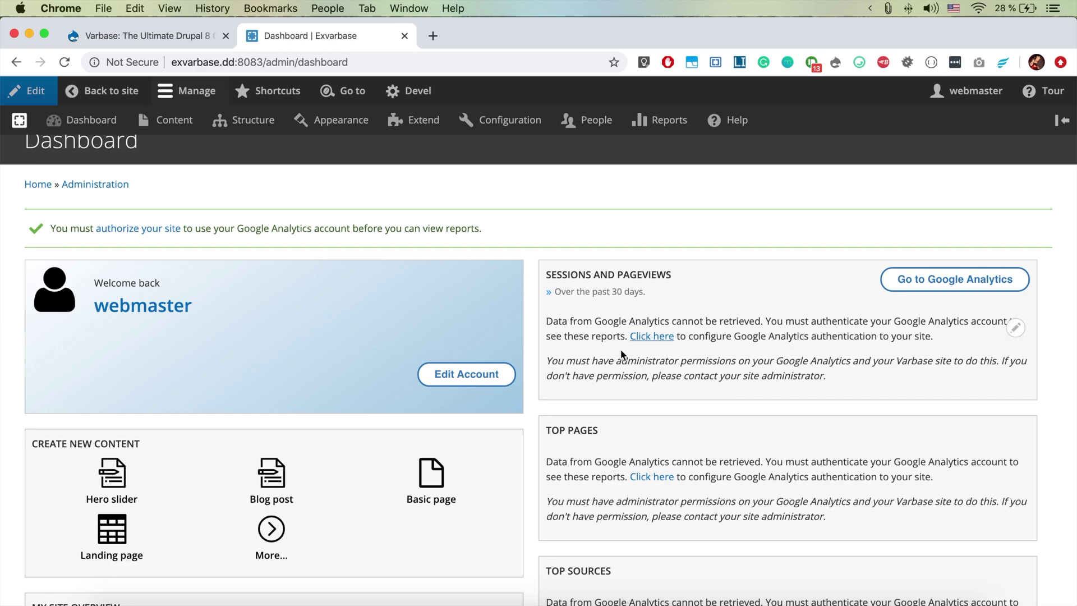
scroll(620, 288, "down", 6)
scroll(620, 351, "up", 5)
scroll(620, 314, "up", 3)
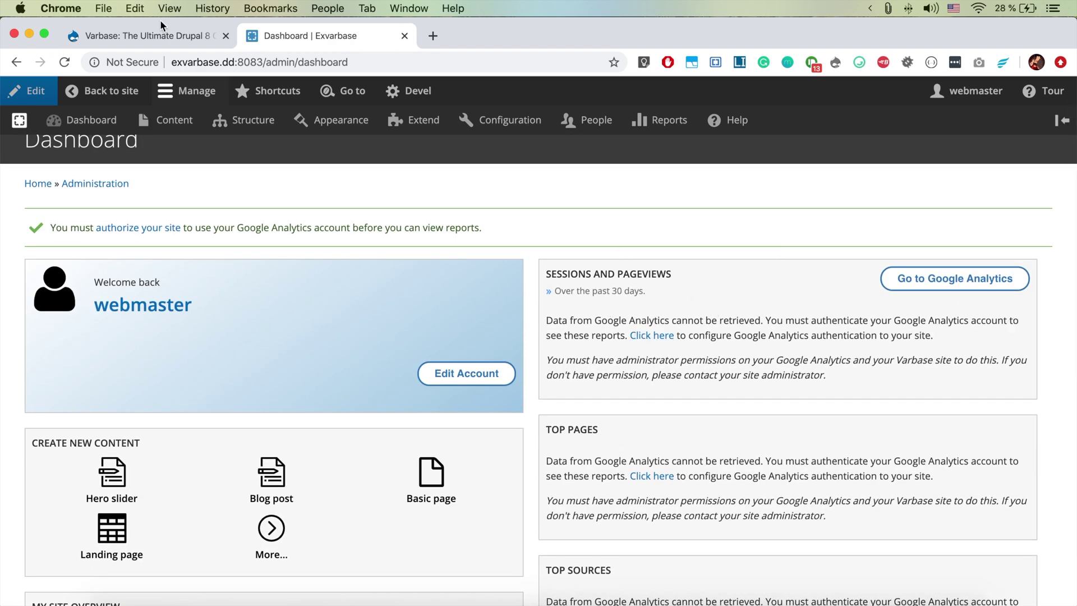
Browse the Varbase project page on drupal.org in the other tab
left_click(153, 37)
scroll(564, 503, "down", 5)
scroll(564, 503, "up", 15)
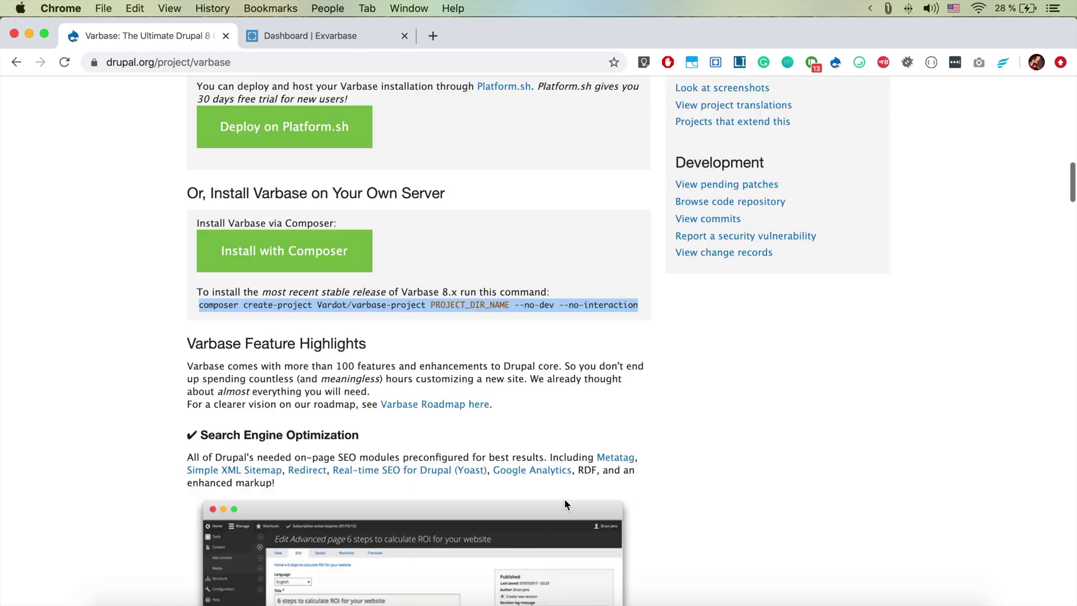
scroll(564, 503, "down", 20)
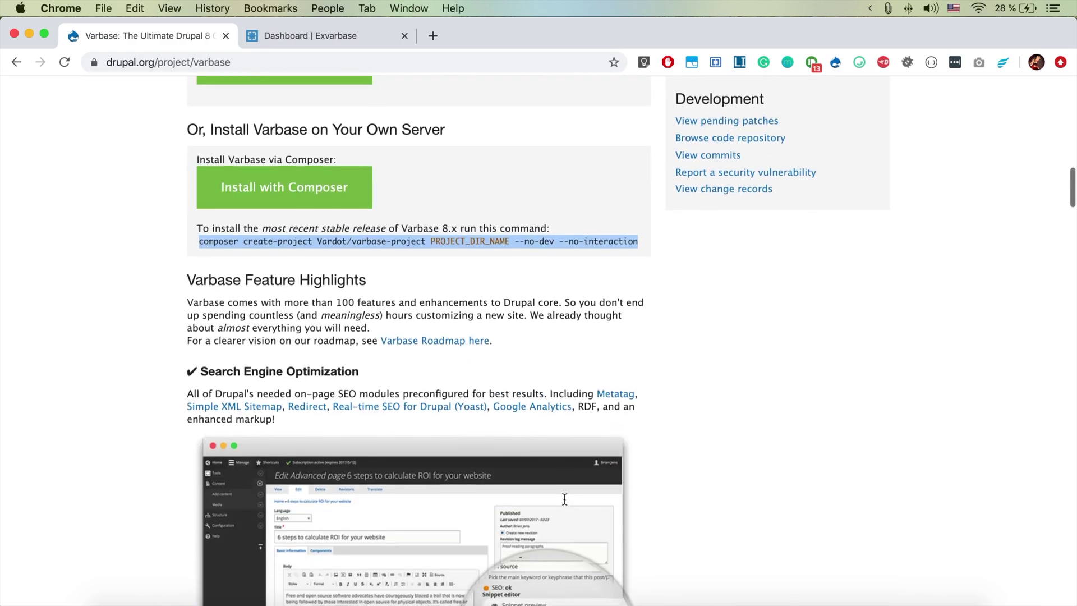
scroll(565, 504, "down", 20)
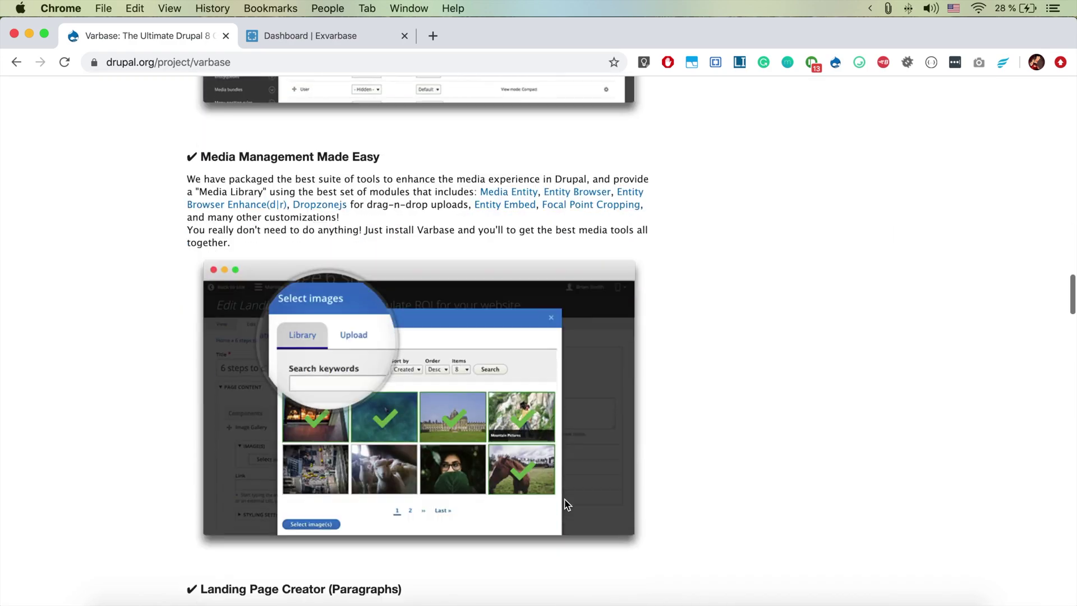
scroll(564, 499, "down", 1)
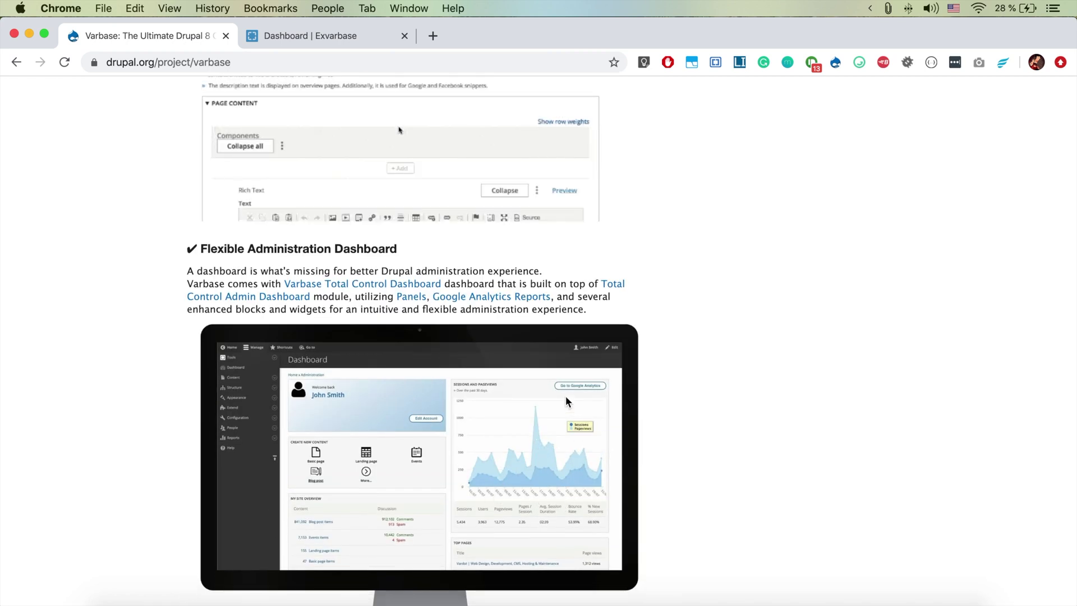
Return to the 'Dashboard | Exvarbase' tab and review My Site Overview and Quick Links
left_click(295, 39)
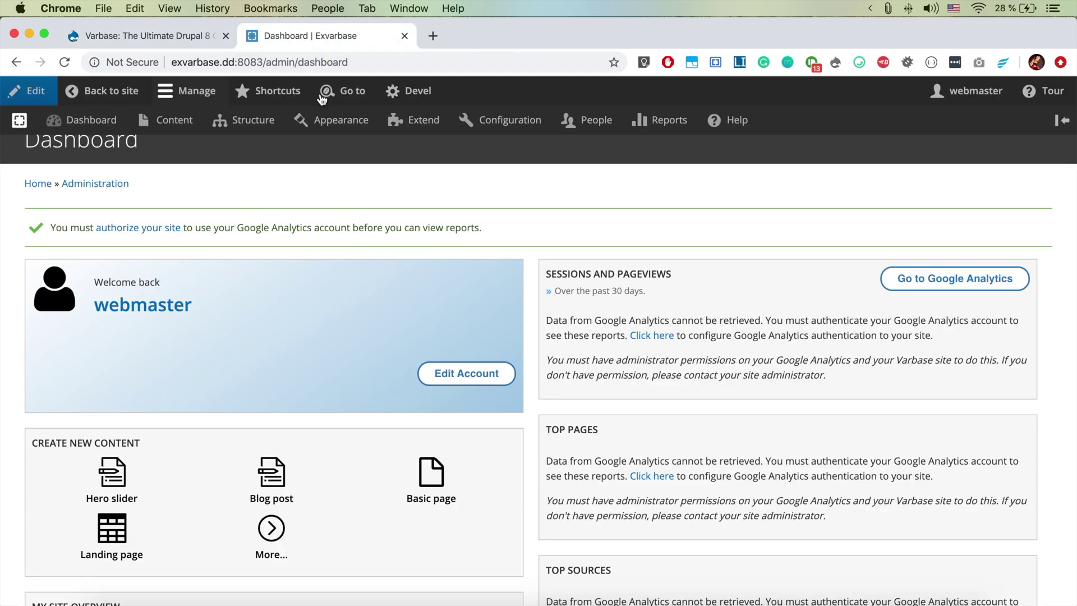
scroll(377, 365, "down", 6)
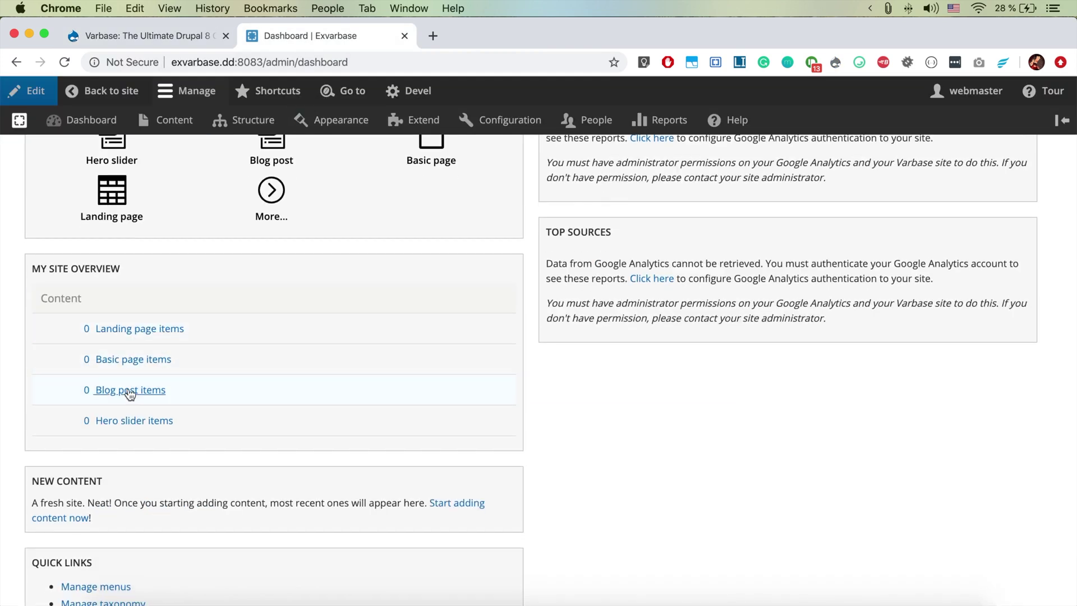
scroll(296, 434, "down", 1)
scroll(296, 433, "down", 3)
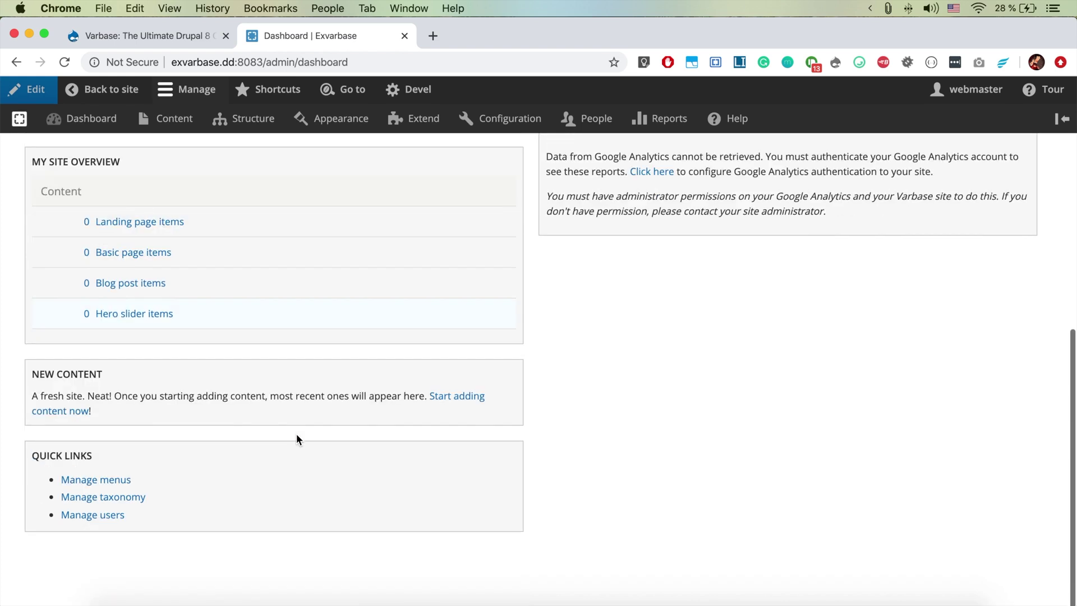
scroll(296, 433, "up", 3)
scroll(296, 439, "down", 3)
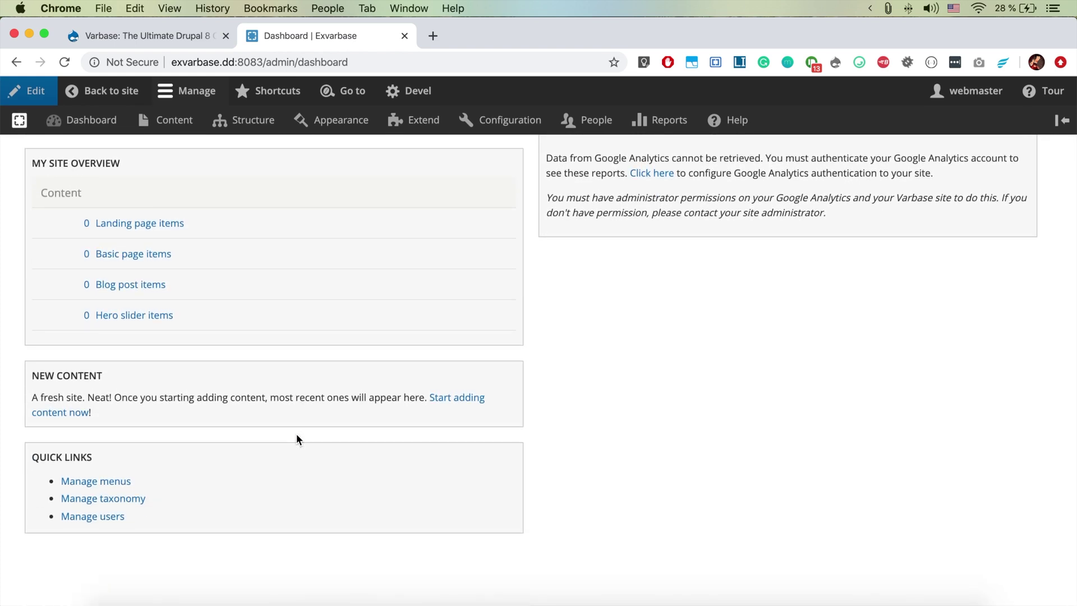
scroll(361, 405, "up", 10)
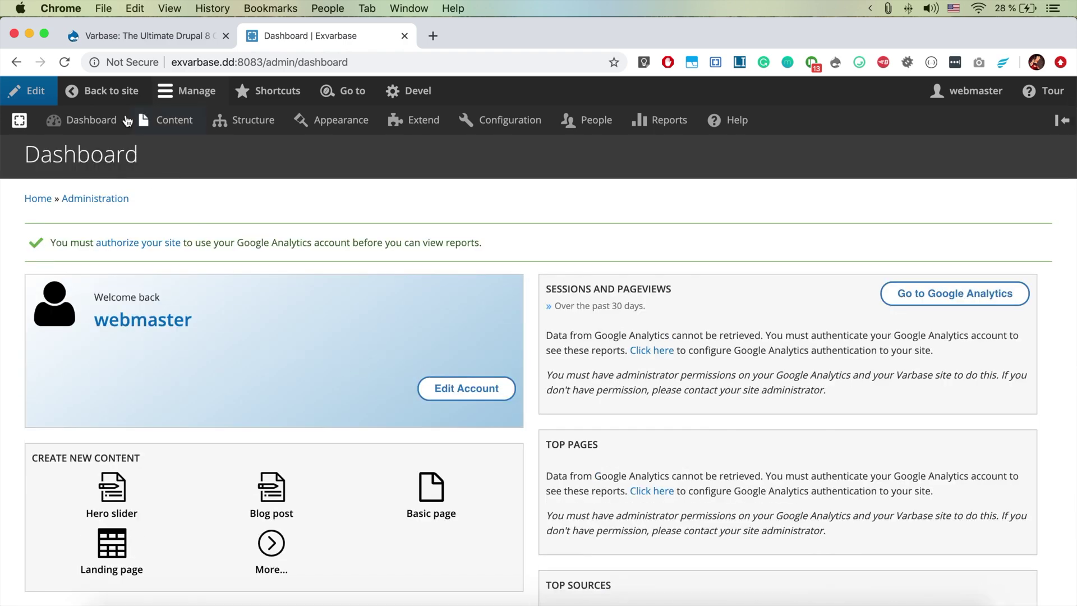
Open and close the Go to search overlay, then open the empty Content overview
mouse_move(21, 130)
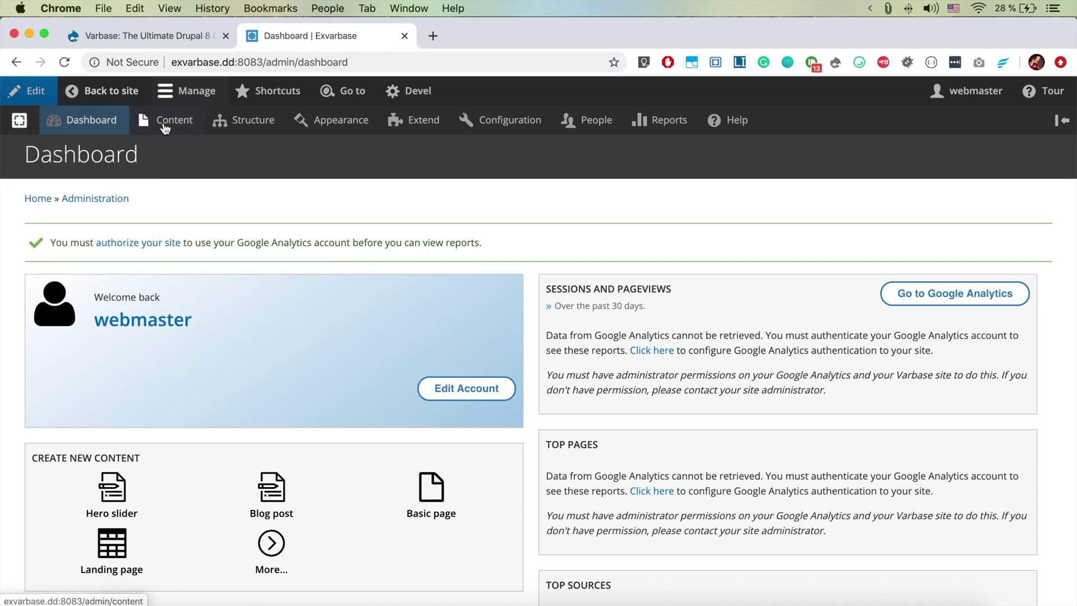
left_click(359, 95)
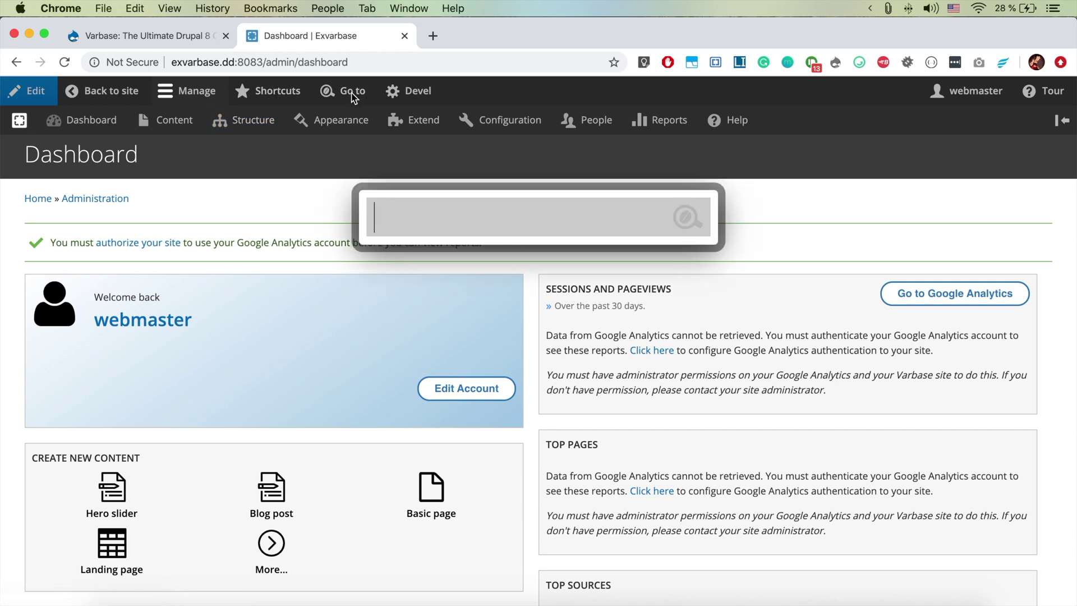
left_click(492, 273)
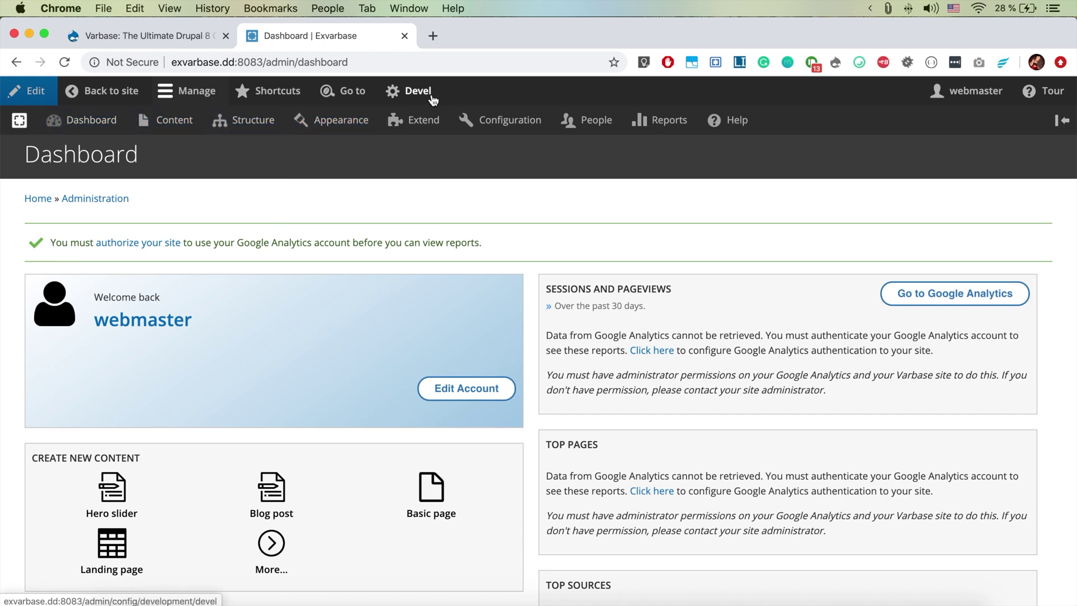
mouse_move(240, 127)
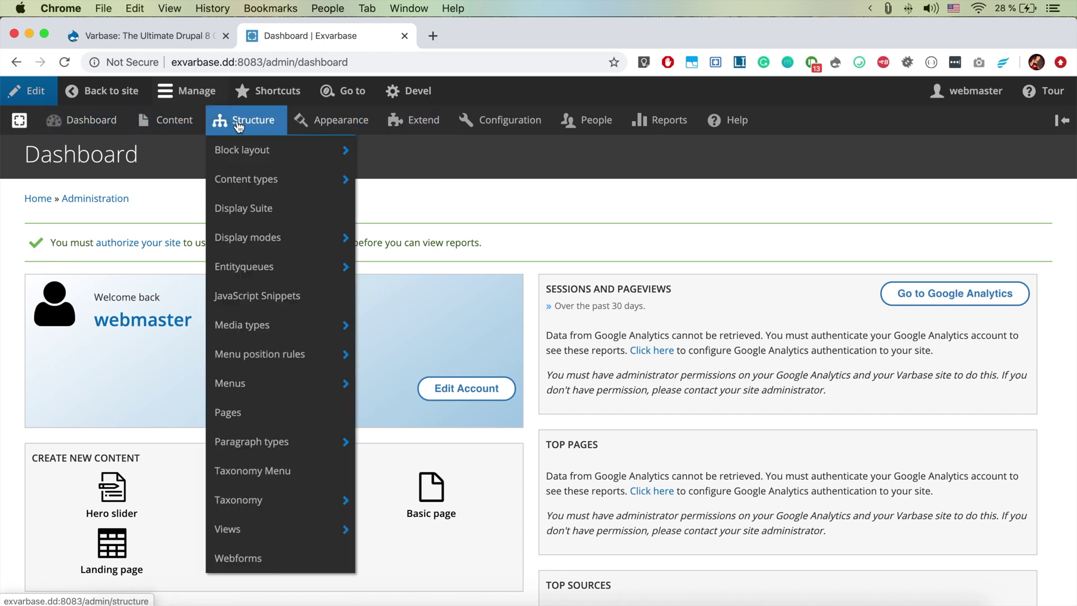
left_click(174, 129)
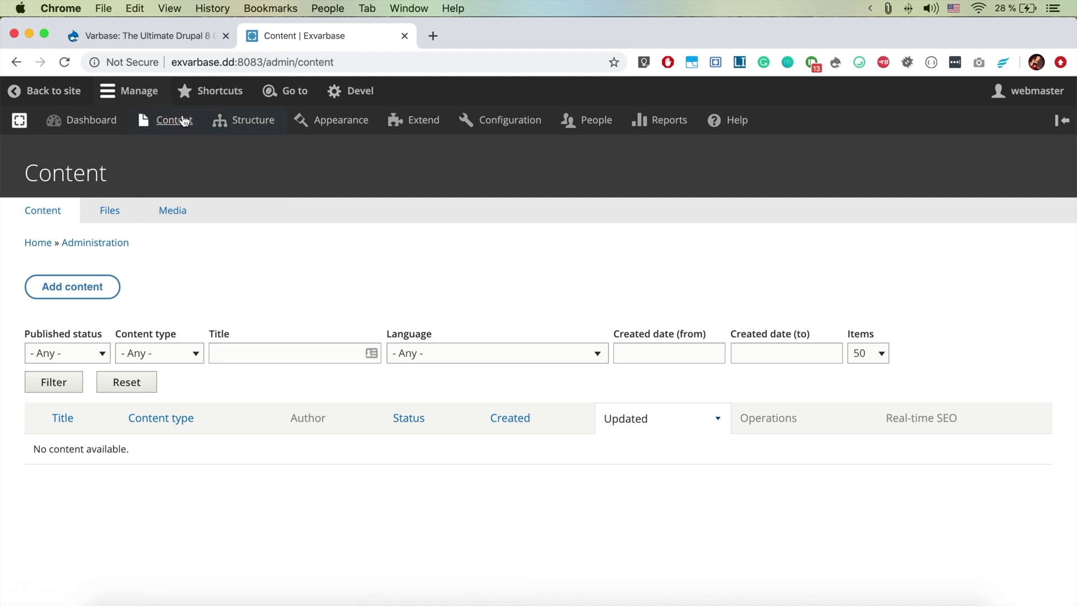
Start a new Basic page titled 'dasdasasdasdasasdasdasdasv'
mouse_move(223, 159)
left_click(328, 157)
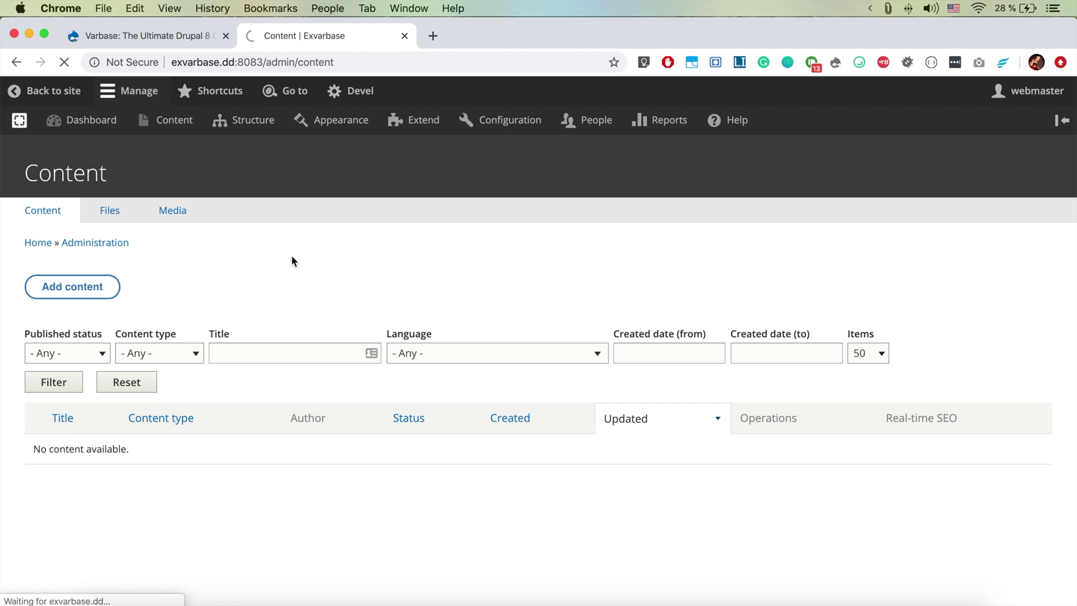
scroll(291, 261, "down", 2)
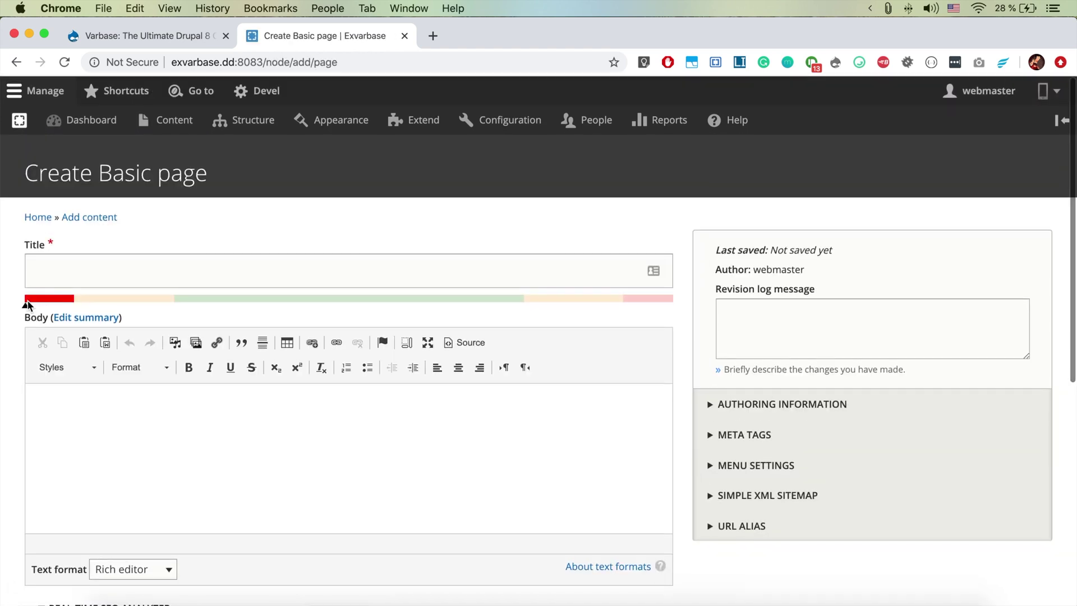
left_click(72, 265)
type("dasdas")
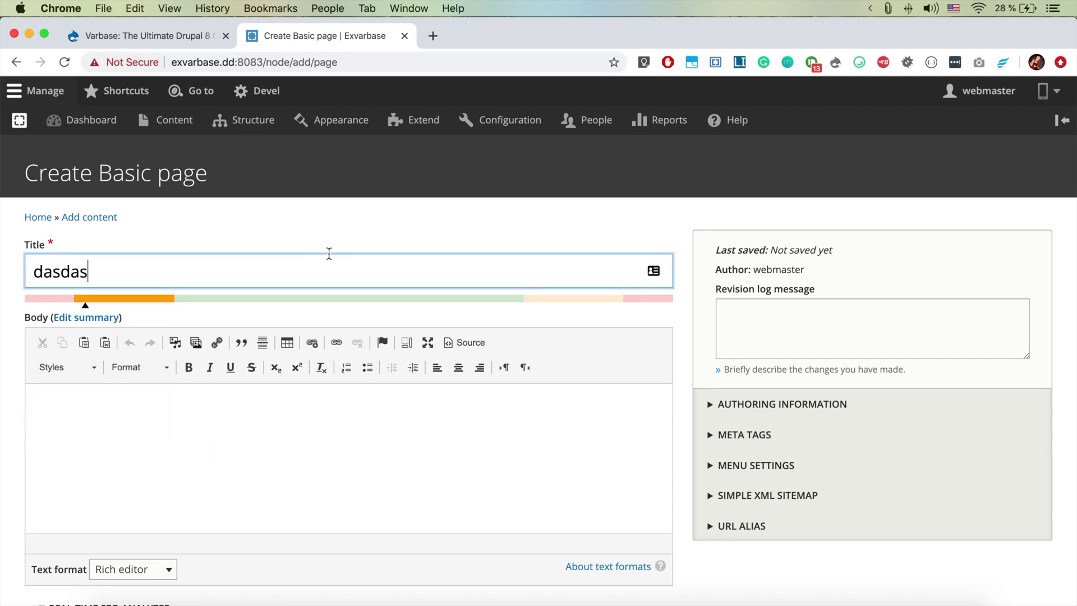
type("asdasdasasdasdasdas")
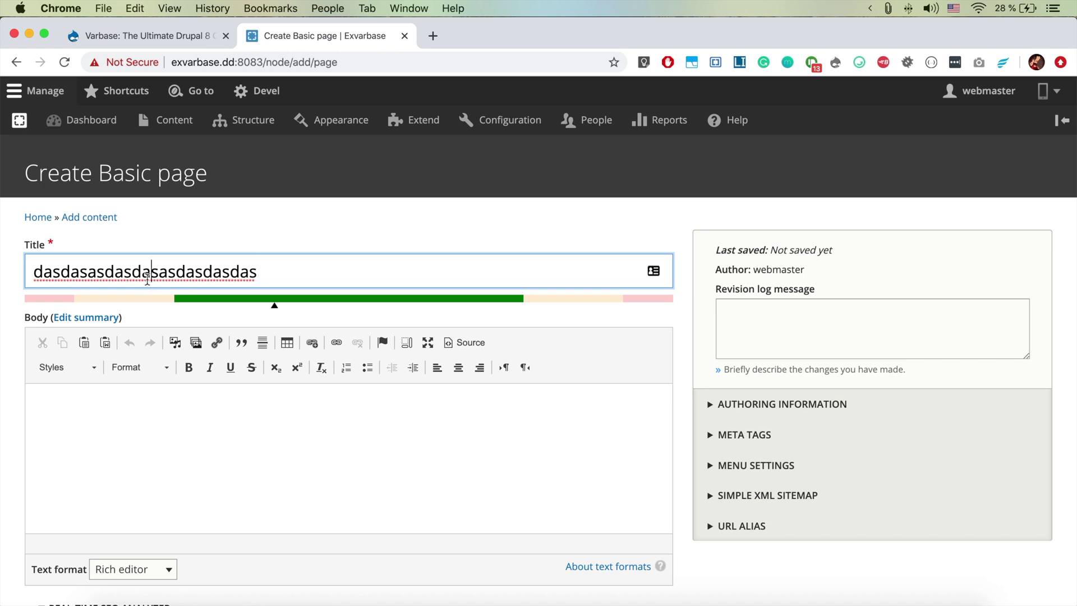
type("v")
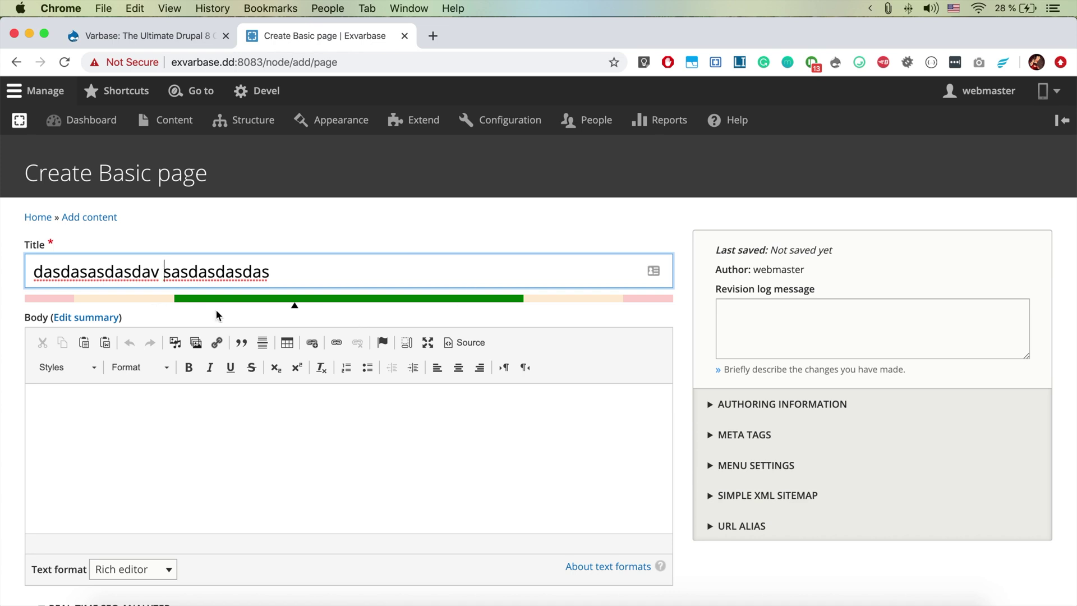
Expand and collapse Authoring Information, then enter 'dsasdasd' as the body text
scroll(373, 314, "down", 3)
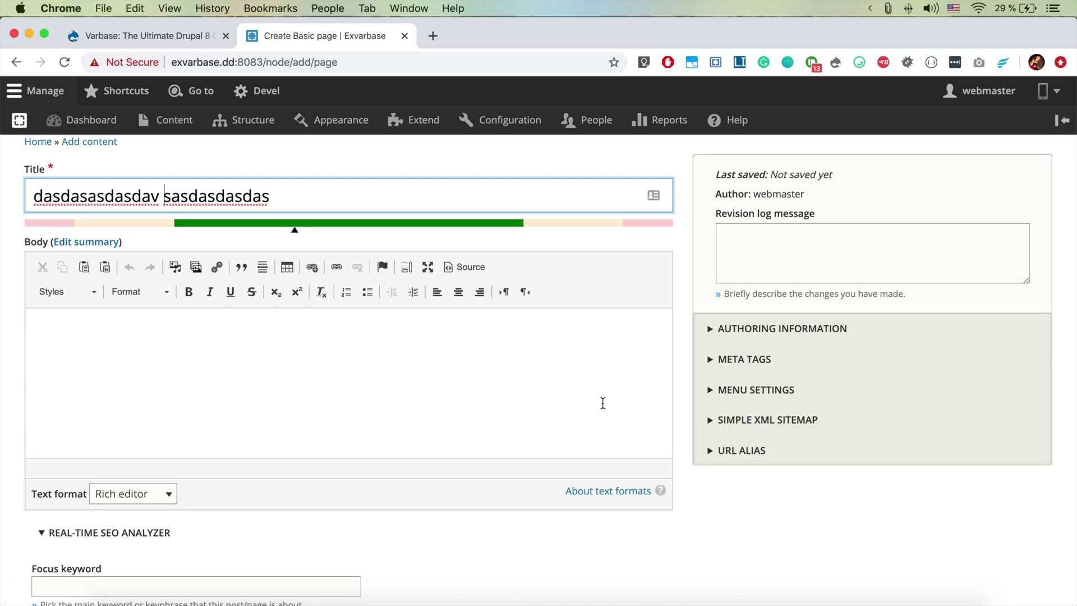
left_click(715, 330)
left_click(711, 330)
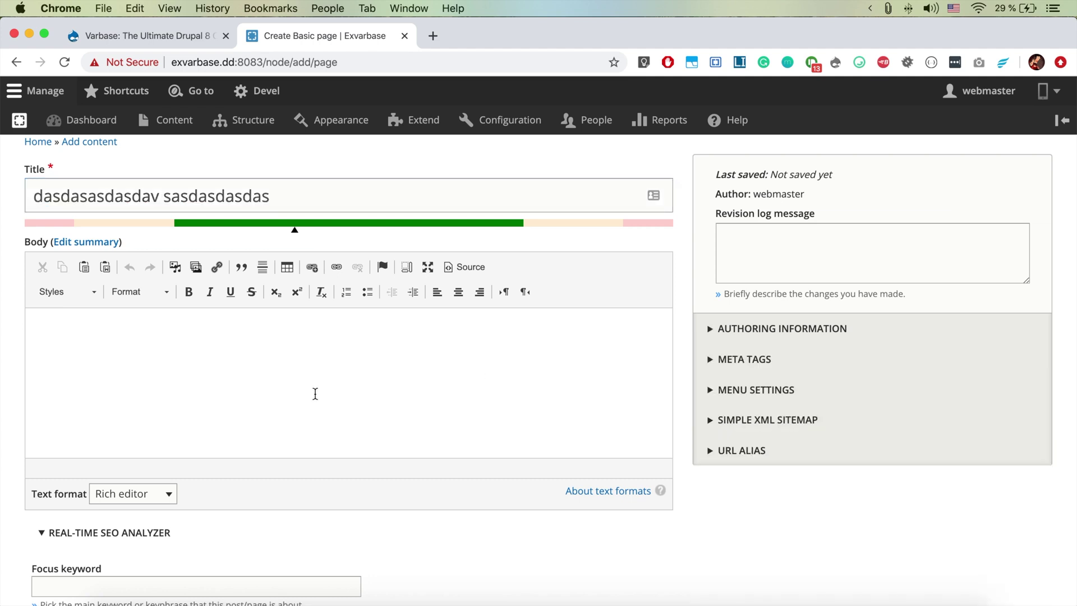
left_click(315, 393)
type("dsasdasd")
Review the Real-time SEO Analyzer results, then head back to the homepage via the Home breadcrumb
scroll(315, 393, "down", 8)
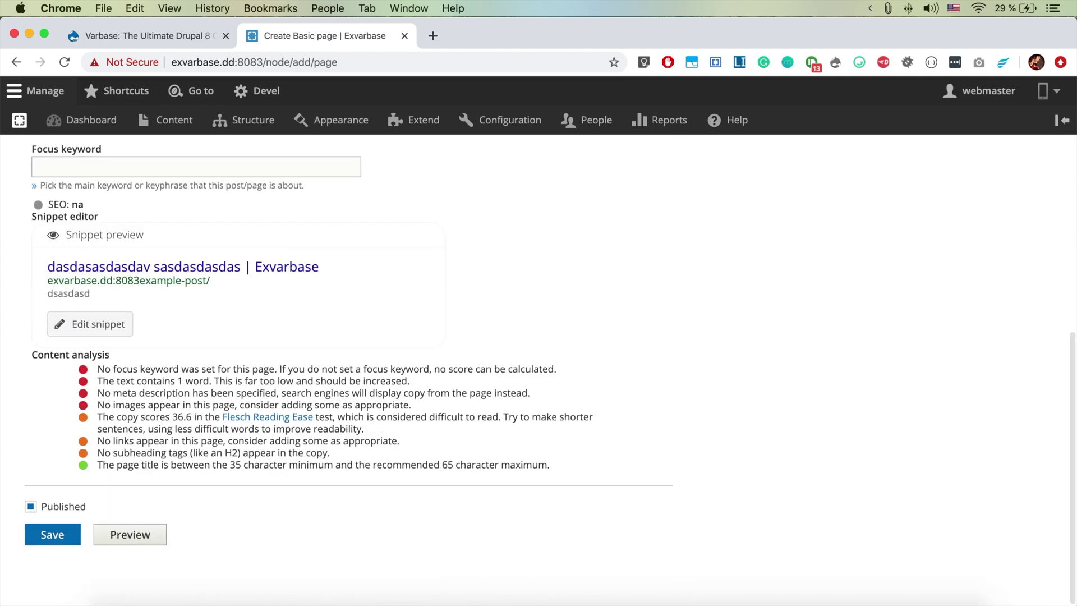
scroll(124, 369, "up", 3)
scroll(124, 369, "down", 3)
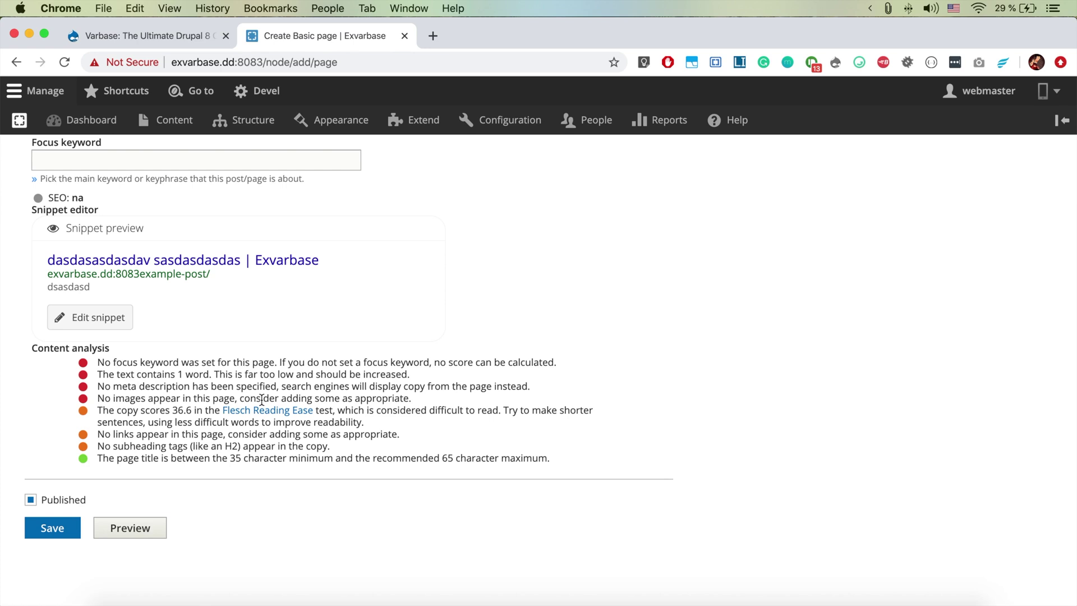
scroll(217, 346, "up", 10)
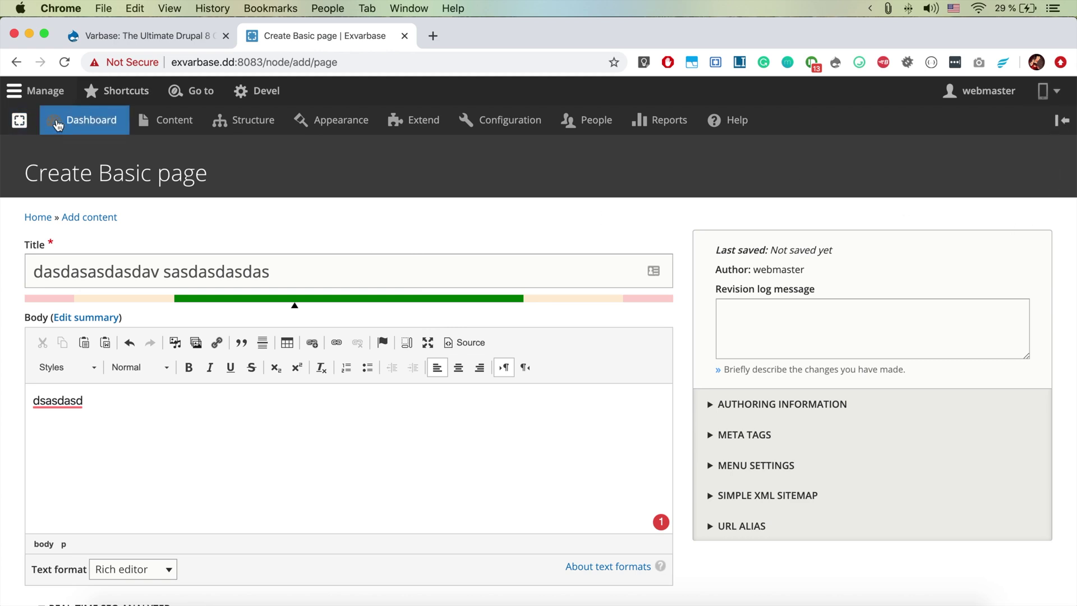
left_click(35, 218)
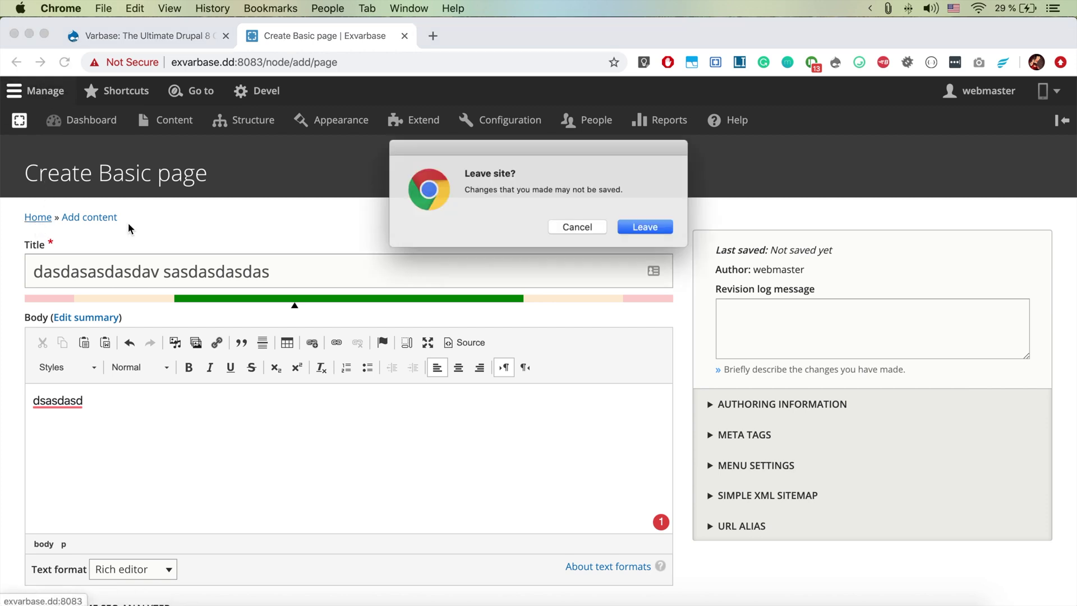
Confirm leaving the unsaved Basic page and scroll through the homepage's empty Media Hero Slider
left_click(639, 230)
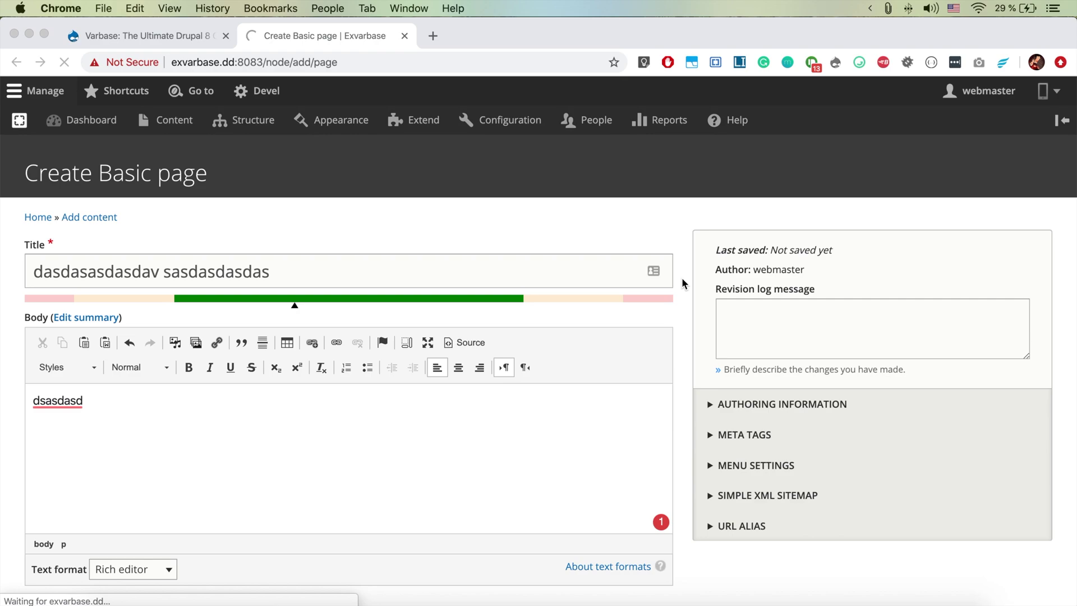
scroll(681, 277, "down", 7)
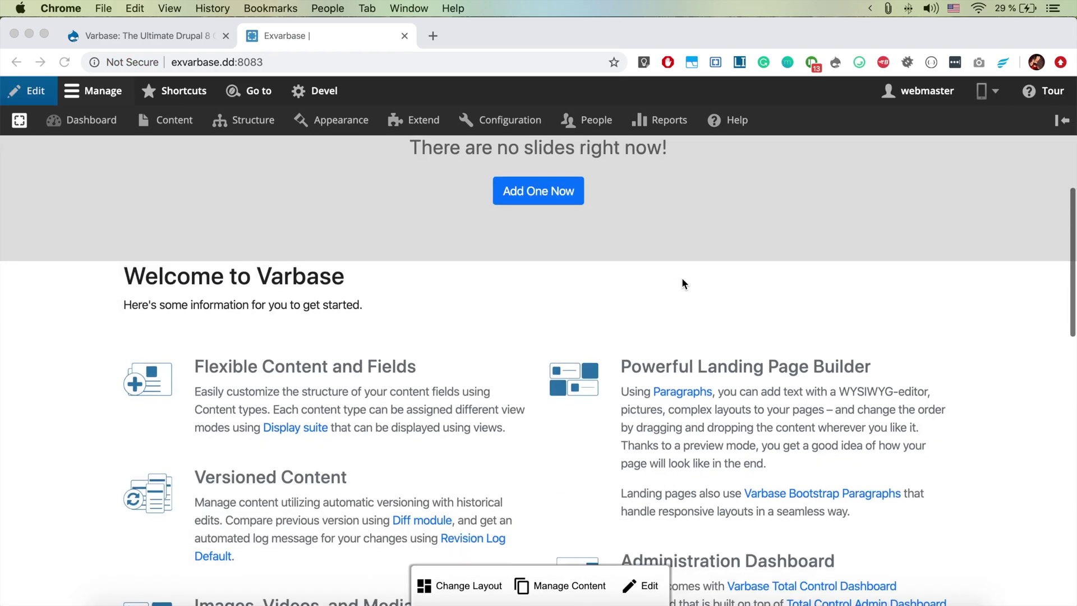
scroll(682, 277, "down", 20)
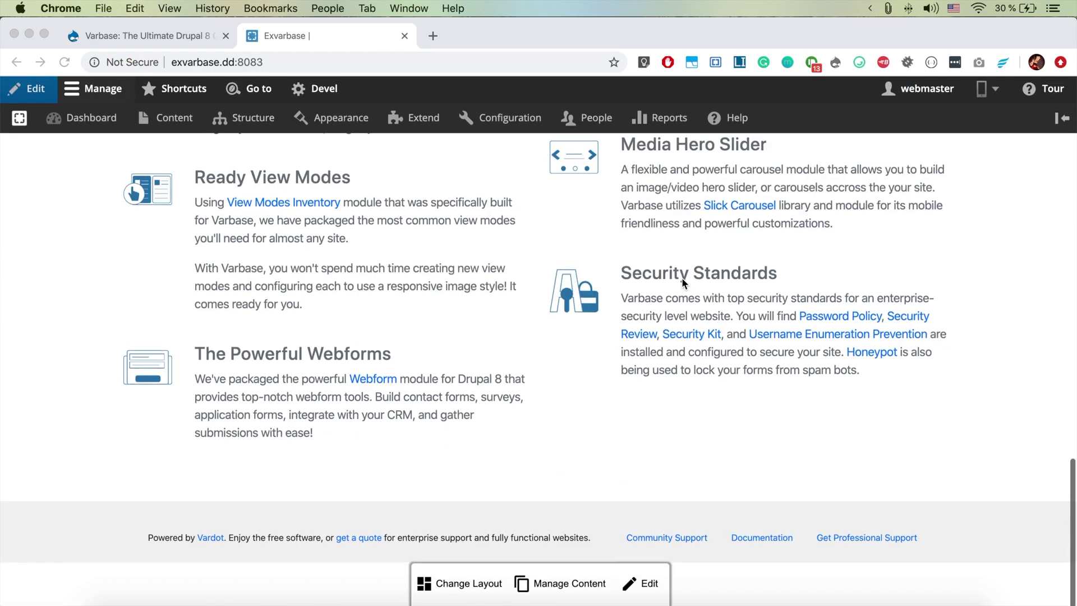
scroll(682, 277, "up", 20)
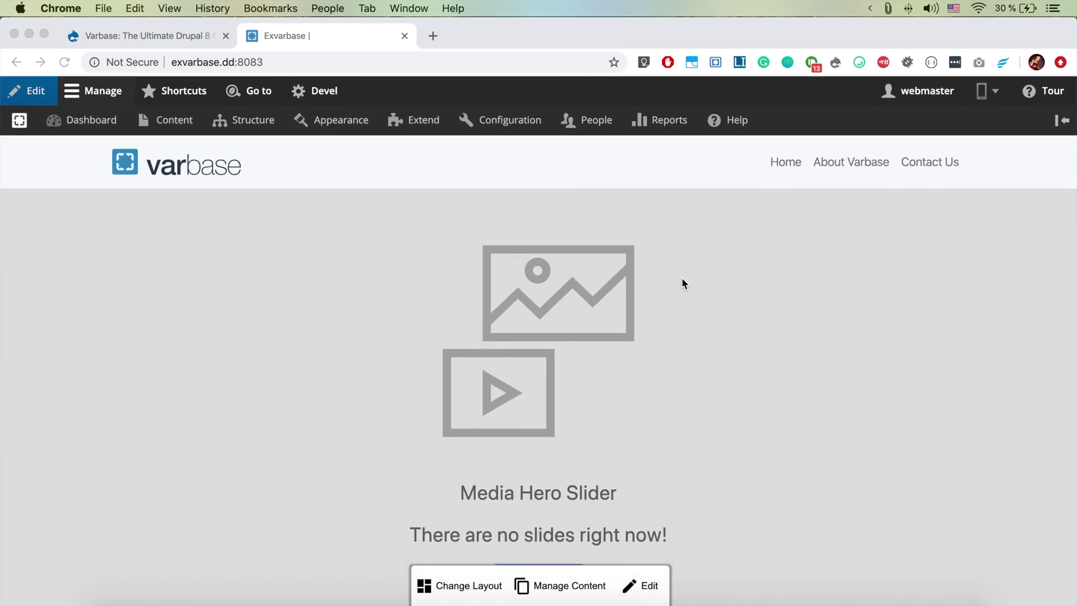